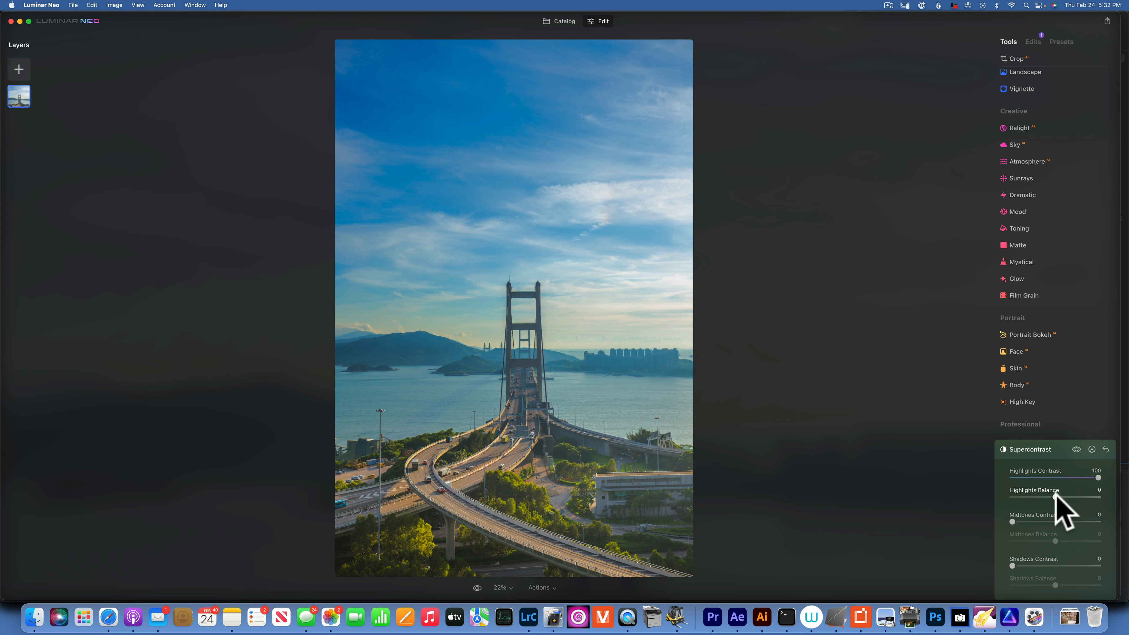
- In Supercontrast, set Highlights Balance to 31, Shadows Contrast to 20, Shadows Balance to 74, Midtones Contrast to 12 and Midtones Balance to 32
{"action": "left_click_drag", "start_coordinate": [1058, 495], "coordinate": [1071, 496]}
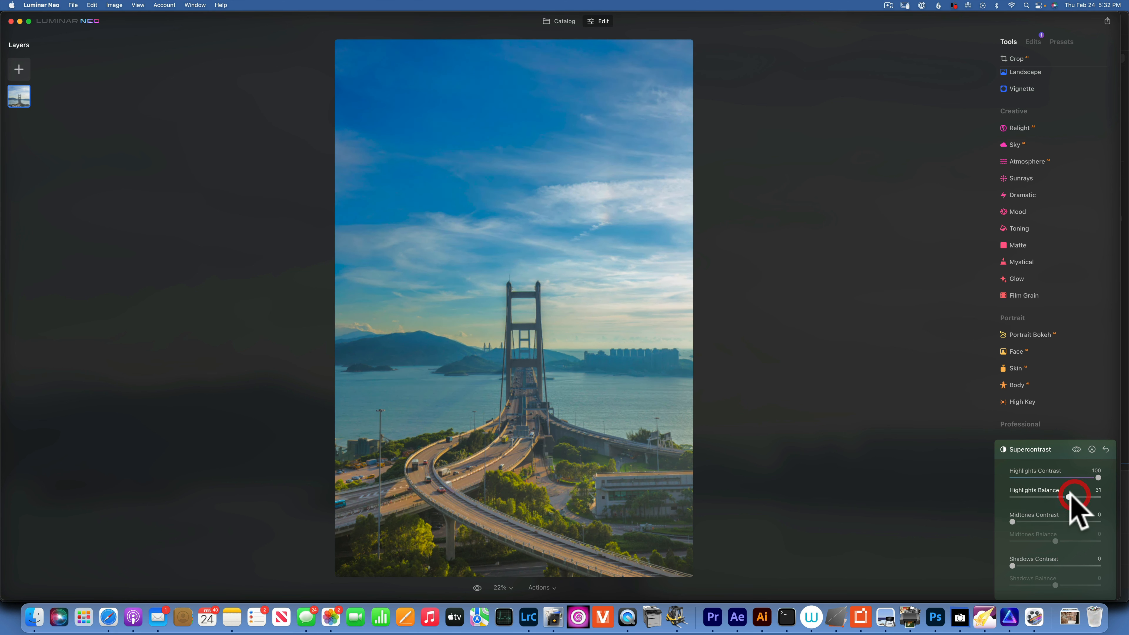
{"action": "scroll", "coordinate": [1060, 507], "scroll_direction": "down", "scroll_amount": 2}
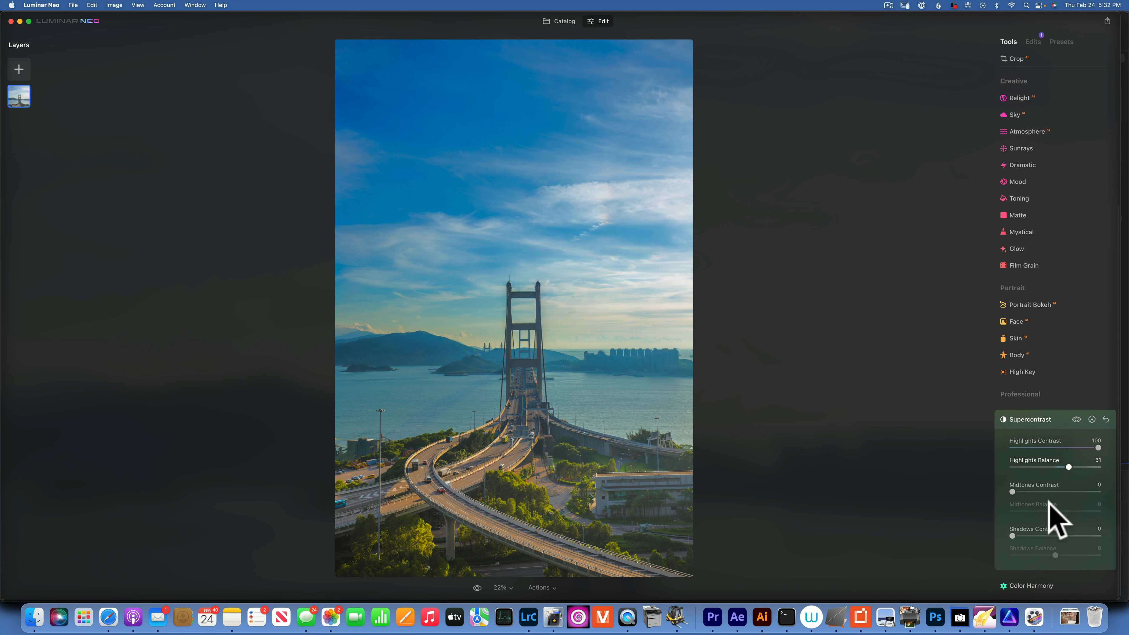
{"action": "mouse_move", "coordinate": [1010, 536]}
{"action": "left_mouse_down"}
{"action": "mouse_move", "coordinate": [1043, 533]}
{"action": "mouse_move", "coordinate": [1021, 533]}
{"action": "mouse_move", "coordinate": [1030, 536]}
{"action": "left_mouse_up"}
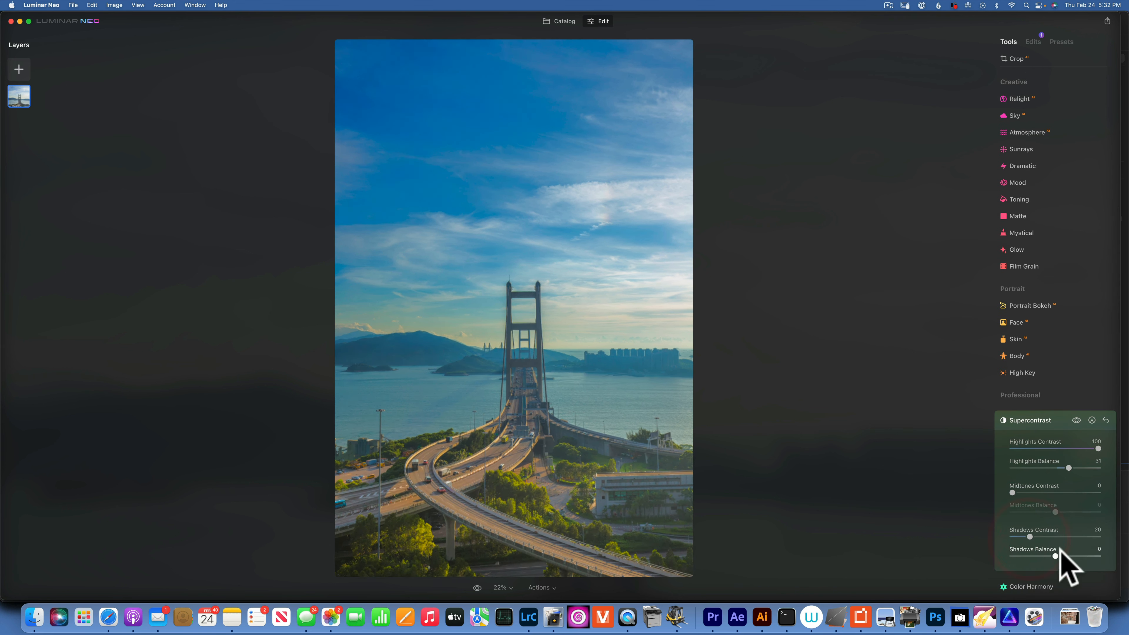
{"action": "left_click_drag", "start_coordinate": [1056, 555], "coordinate": [1089, 556]}
{"action": "left_click_drag", "start_coordinate": [1013, 492], "coordinate": [1025, 492]}
{"action": "left_click_drag", "start_coordinate": [1055, 512], "coordinate": [1069, 512]}
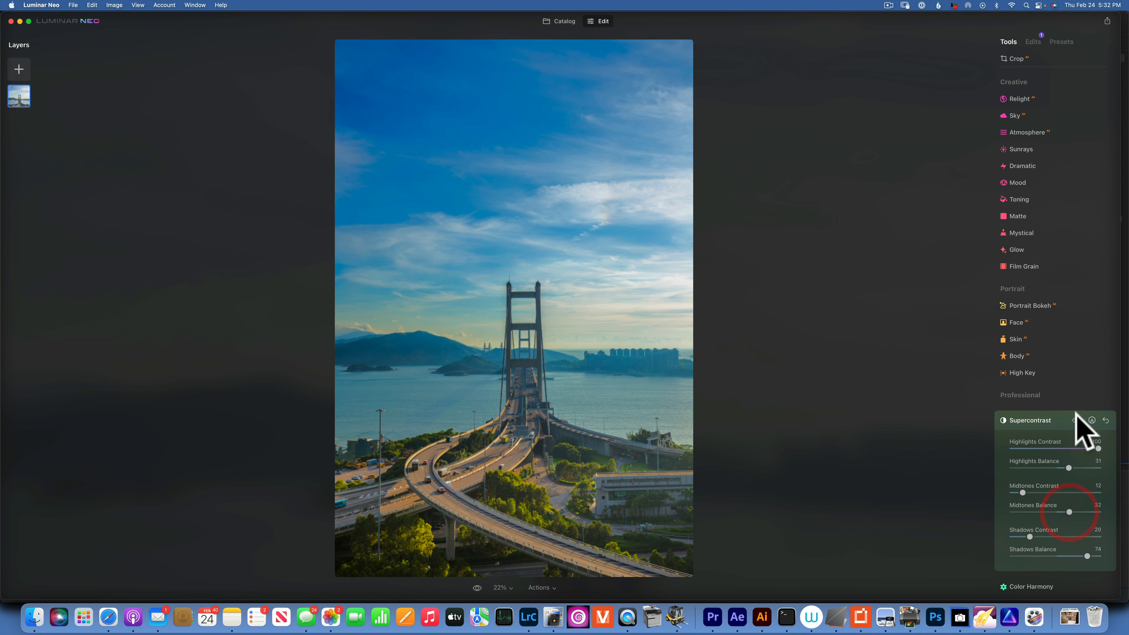
{"action": "left_click_drag", "start_coordinate": [1077, 419], "coordinate": [1077, 421]}
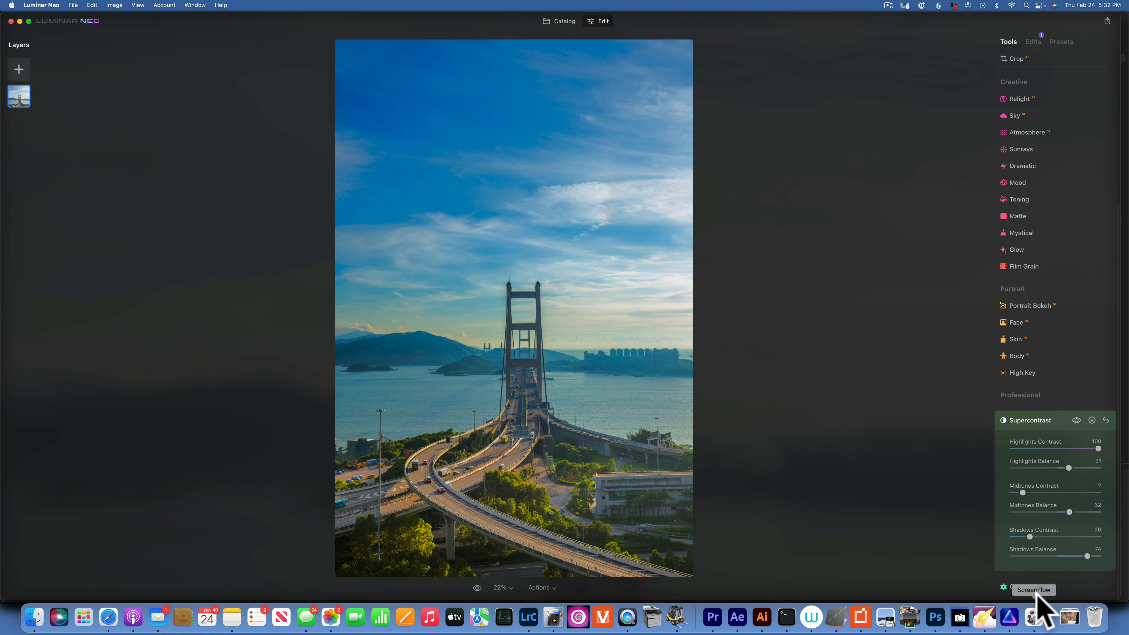
- In Color Harmony's highlights color balance, set Cyan-Red to 19 and Yellow-Blue to -12, and compare the bridge photo before and after
{"action": "left_click", "coordinate": [1033, 587]}
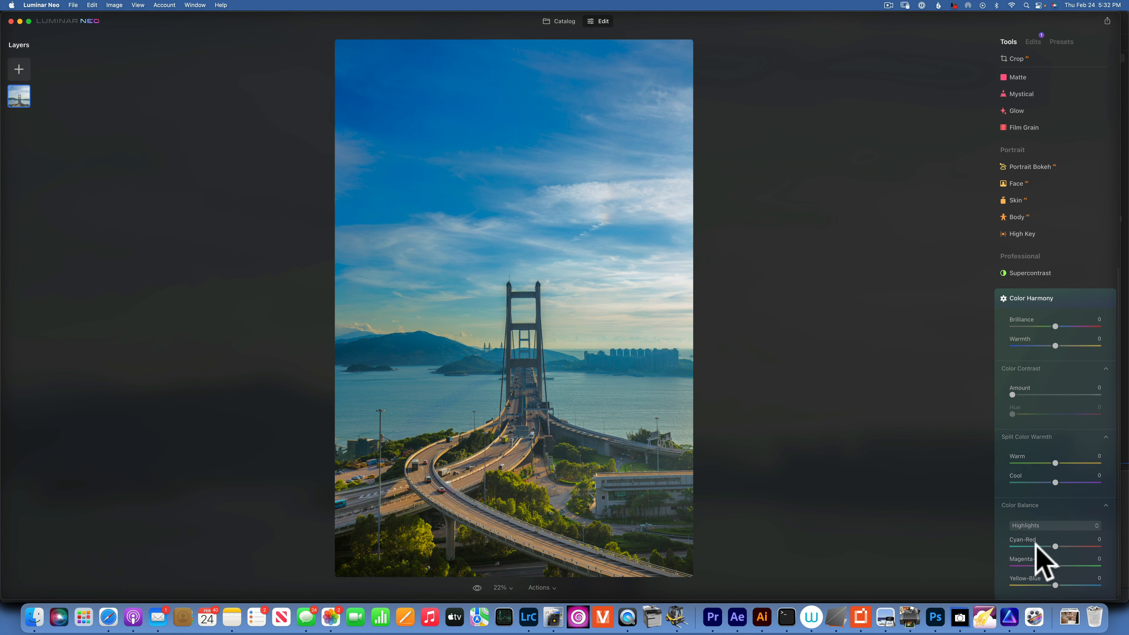
{"action": "left_click_drag", "start_coordinate": [1056, 547], "coordinate": [1064, 546]}
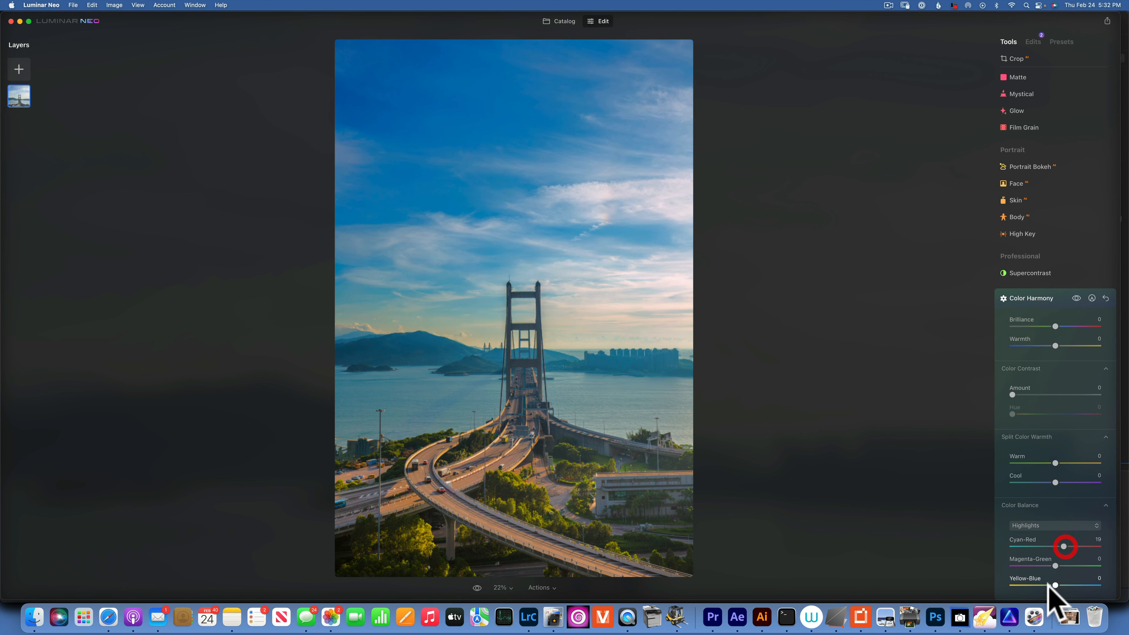
{"action": "left_click_drag", "start_coordinate": [1054, 586], "coordinate": [1045, 585]}
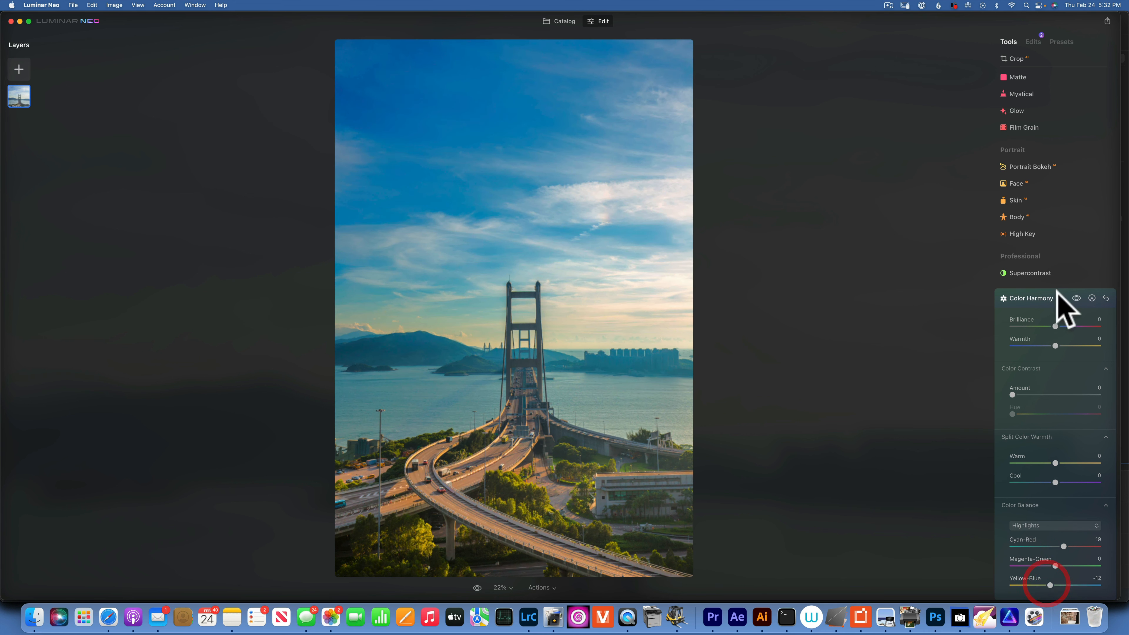
{"action": "left_click", "coordinate": [477, 587]}
{"action": "left_click", "coordinate": [477, 587]}
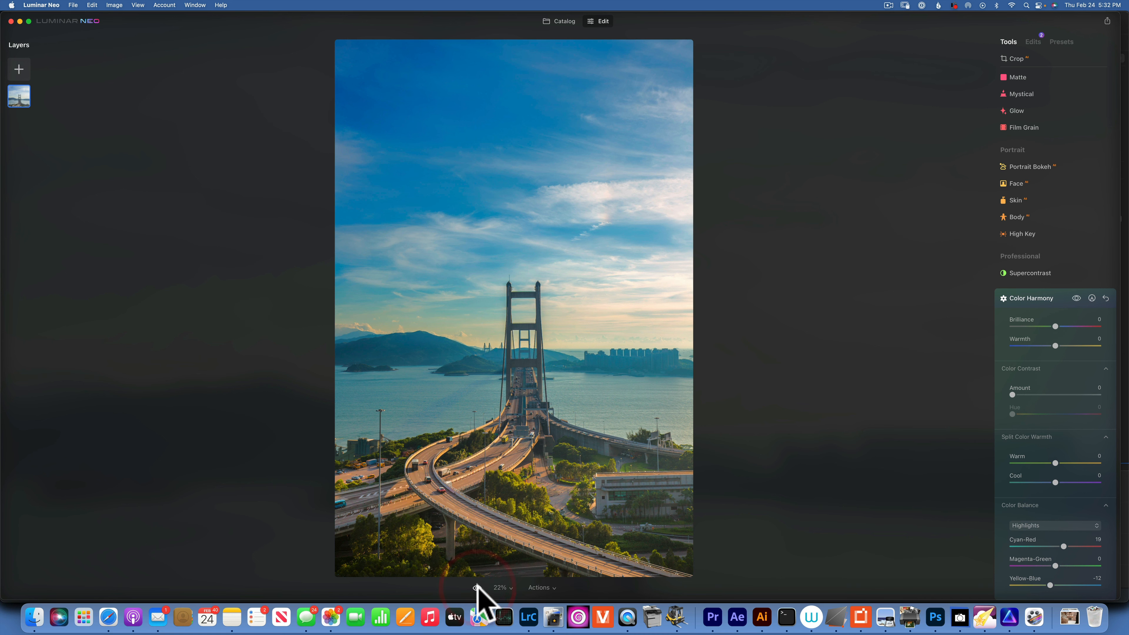
- Open the catalog photo of the stressed blonde woman on a white background for editing
{"action": "left_click", "coordinate": [562, 21]}
{"action": "double_click", "coordinate": [606, 127]}
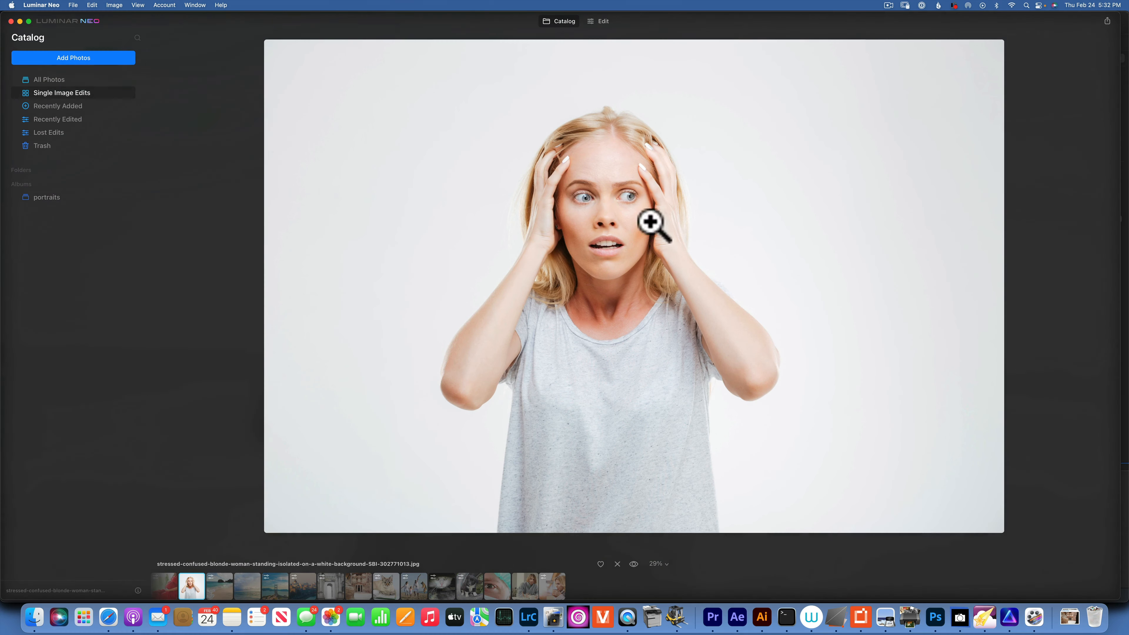
{"action": "left_click", "coordinate": [603, 22]}
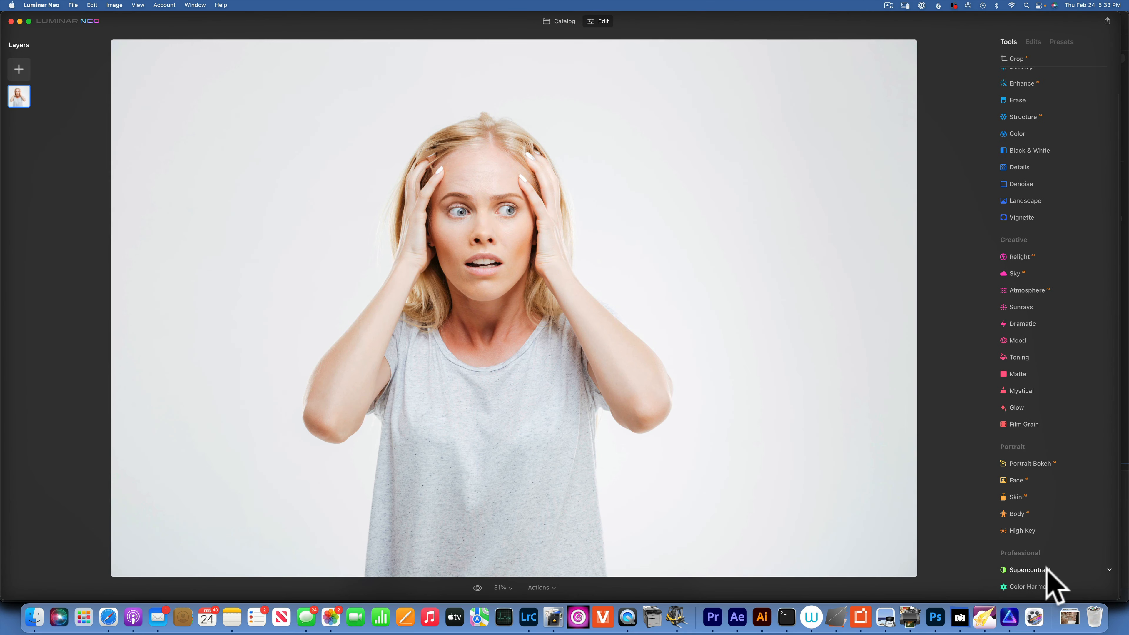
- Apply Supercontrast to the portrait with Highlights Contrast at about 60, and compare it with and without the effect
{"action": "left_click", "coordinate": [1040, 570]}
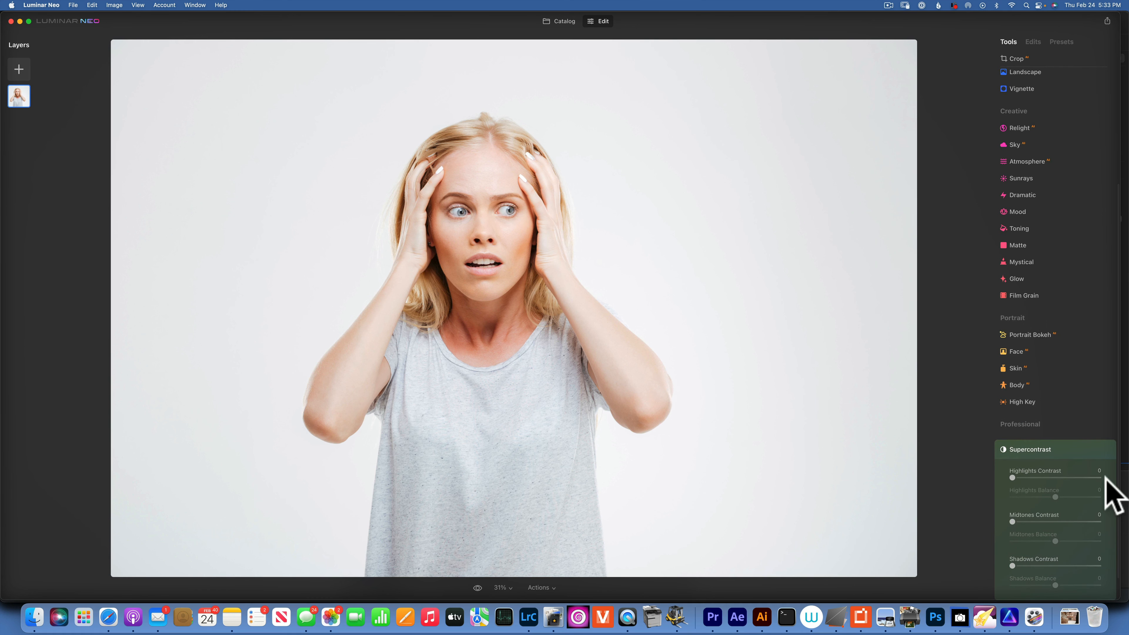
{"action": "left_click_drag", "start_coordinate": [1021, 478], "coordinate": [1069, 478]}
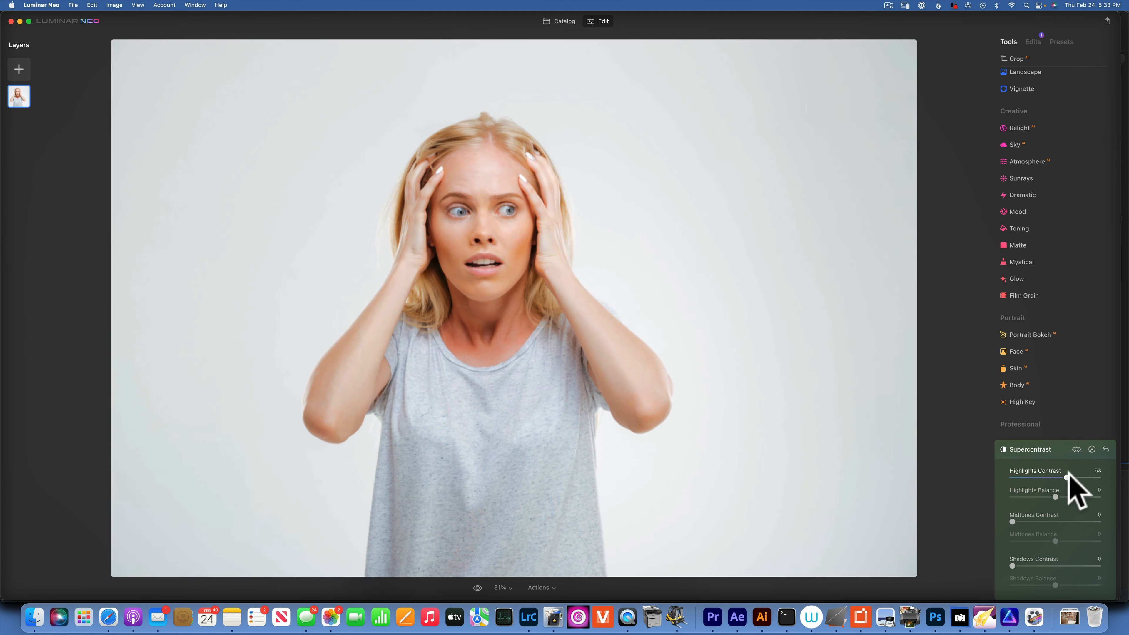
{"action": "left_click", "coordinate": [1076, 450]}
{"action": "left_click", "coordinate": [1076, 449]}
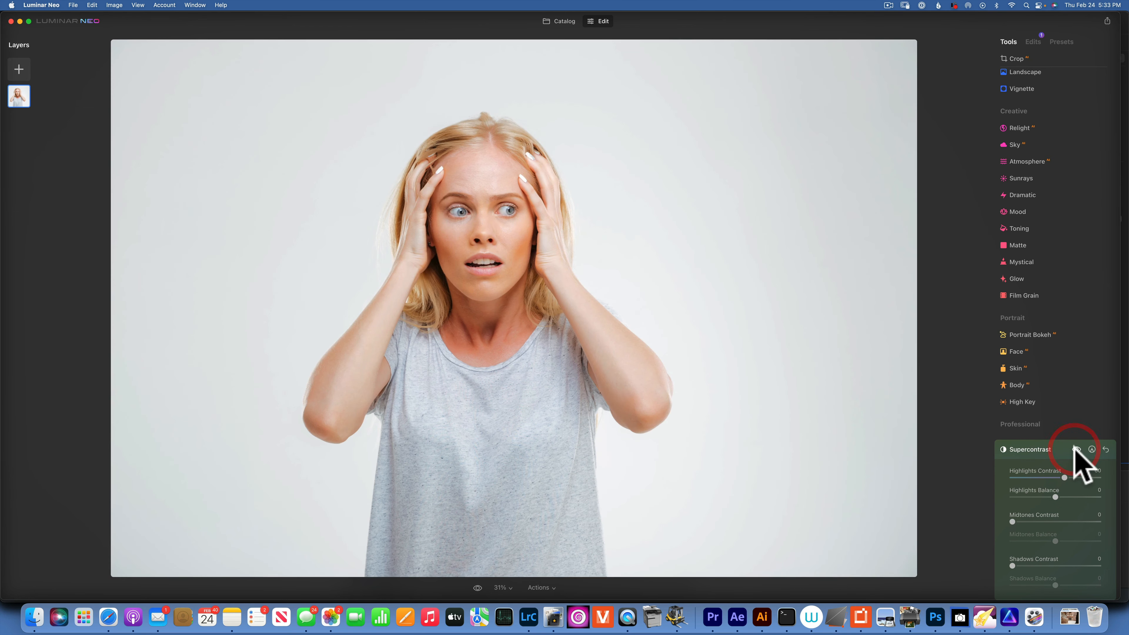
{"action": "left_click", "coordinate": [1076, 449]}
{"action": "left_click", "coordinate": [1077, 450]}
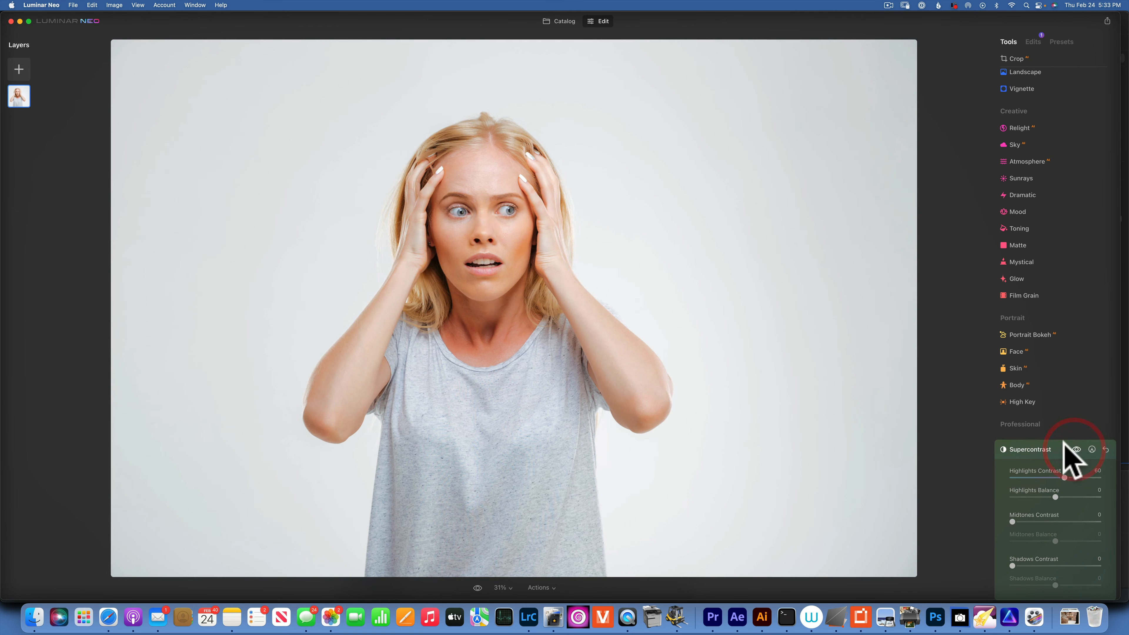
- Open the catalog photo of the Petra treasury for editing
{"action": "left_click", "coordinate": [559, 21]}
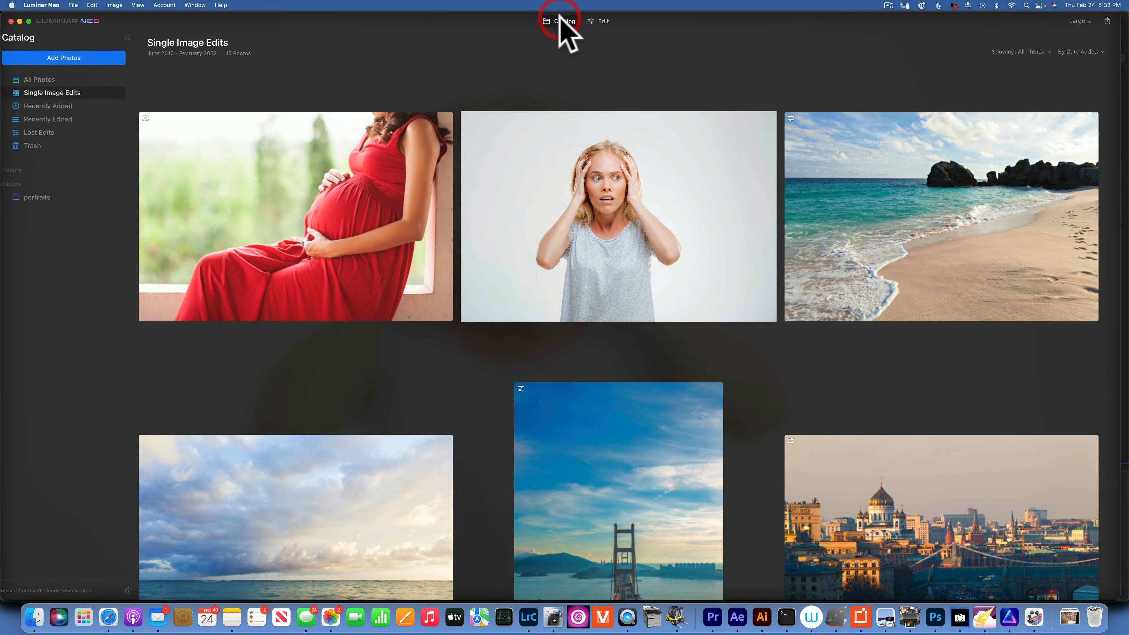
{"action": "scroll", "coordinate": [576, 202], "scroll_direction": "down", "scroll_amount": 10}
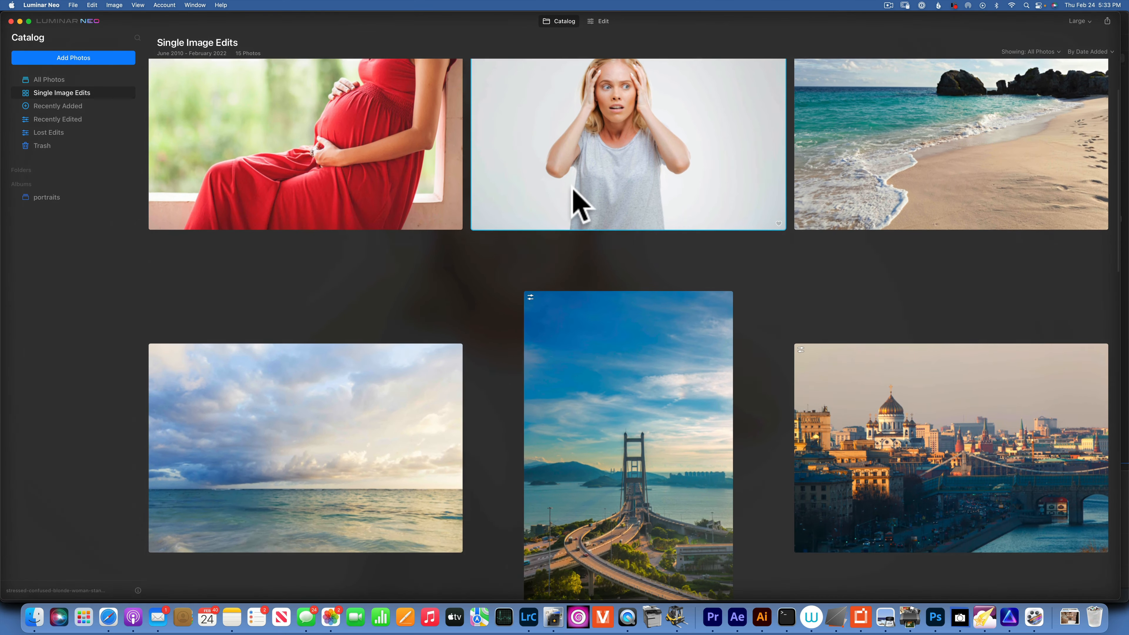
{"action": "scroll", "coordinate": [576, 202], "scroll_direction": "down", "scroll_amount": 5}
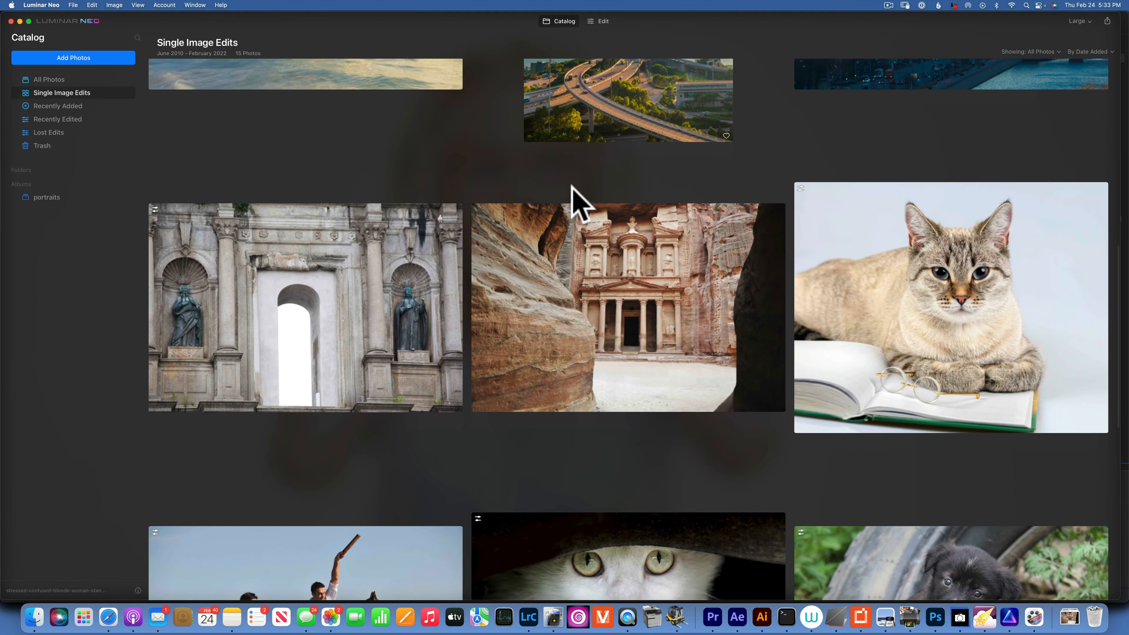
{"action": "left_click", "coordinate": [638, 264]}
{"action": "double_click", "coordinate": [637, 264]}
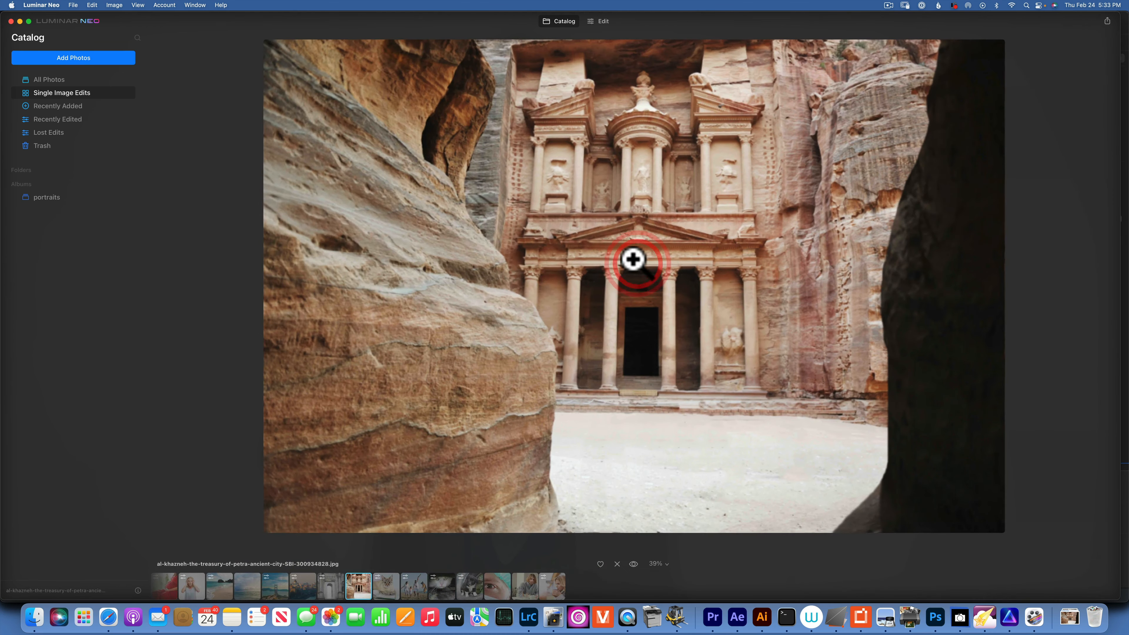
{"action": "left_click", "coordinate": [603, 21]}
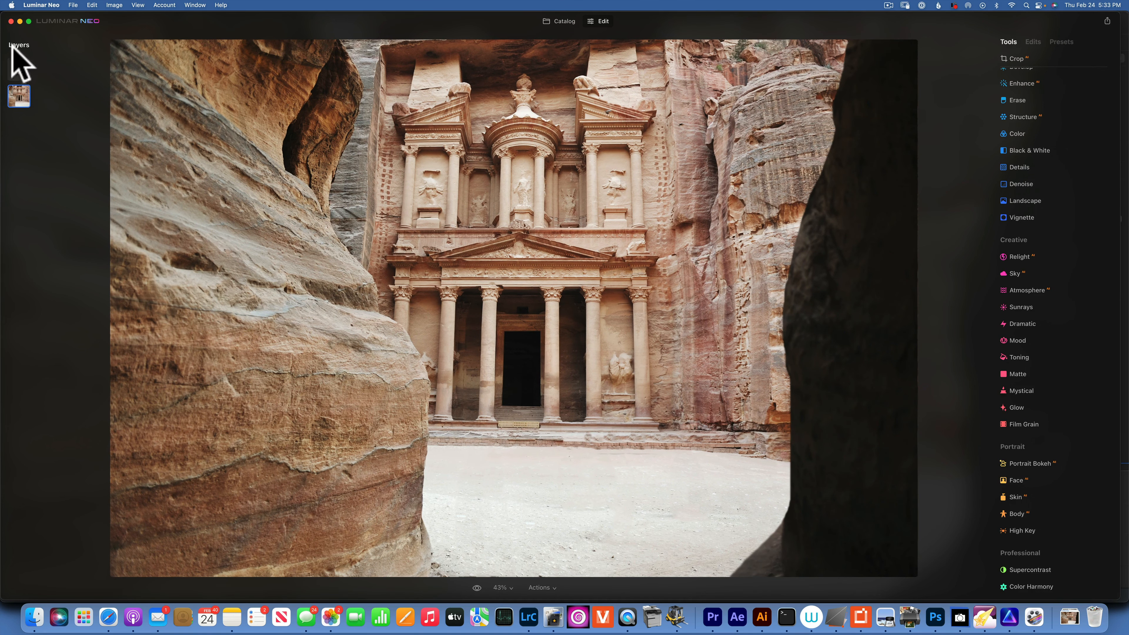
- Add the same Petra photo from My Images as a new layer over the original and select that upper layer
{"action": "left_click", "coordinate": [21, 68]}
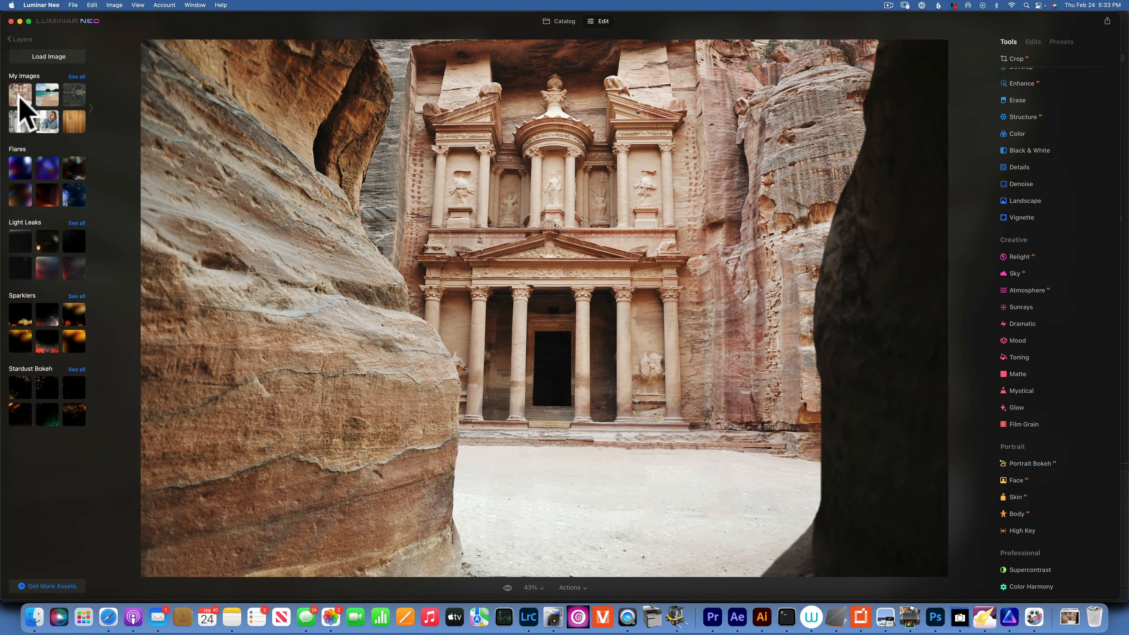
{"action": "left_click", "coordinate": [20, 94]}
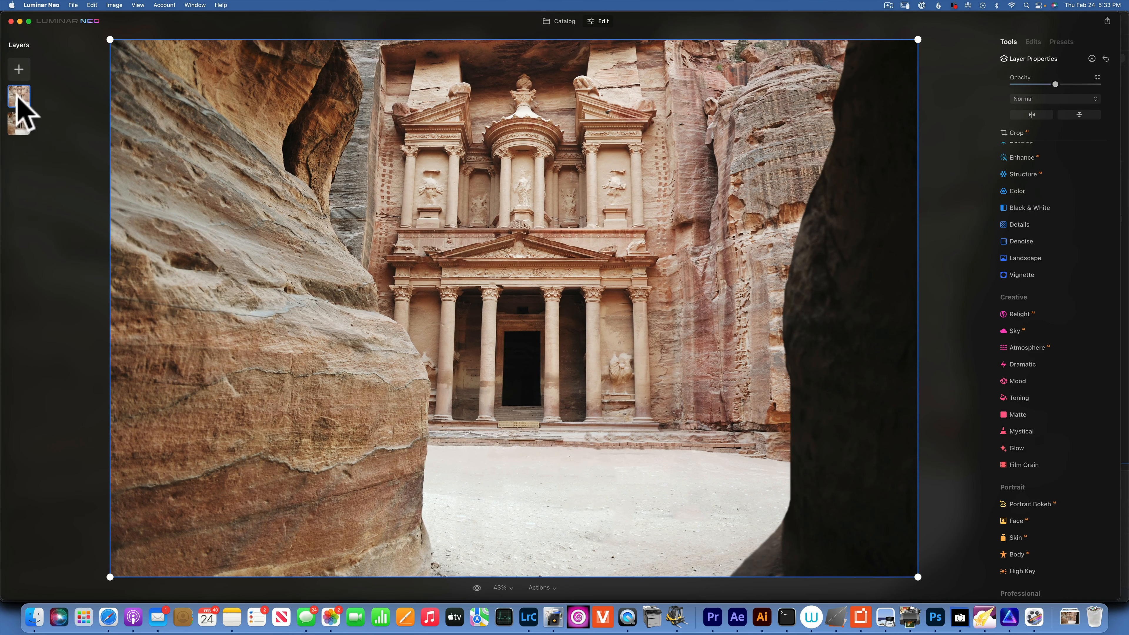
{"action": "left_click", "coordinate": [17, 125]}
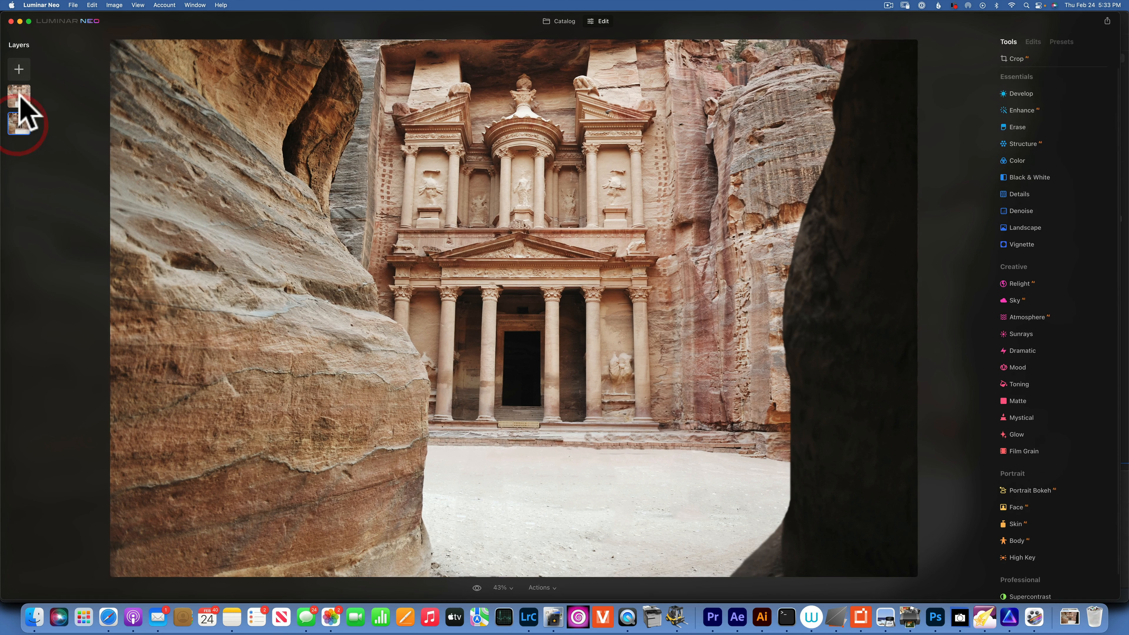
{"action": "left_click", "coordinate": [20, 95]}
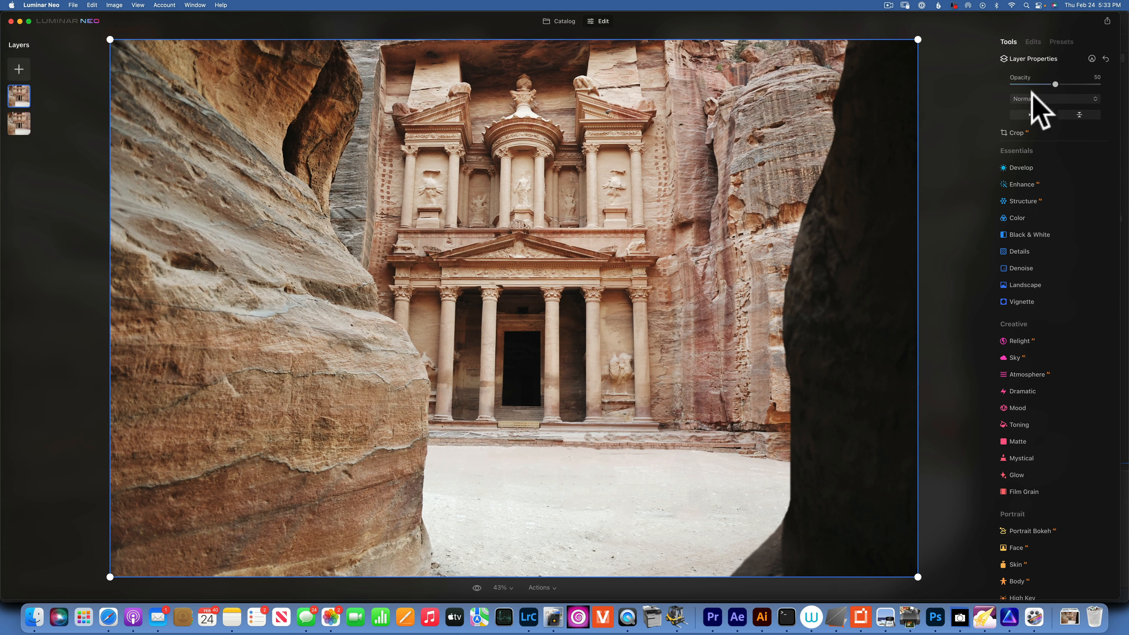
- Blend the upper Petra layer in Overlay mode at 51 opacity, comparing the photo before and after
{"action": "left_click", "coordinate": [1043, 98]}
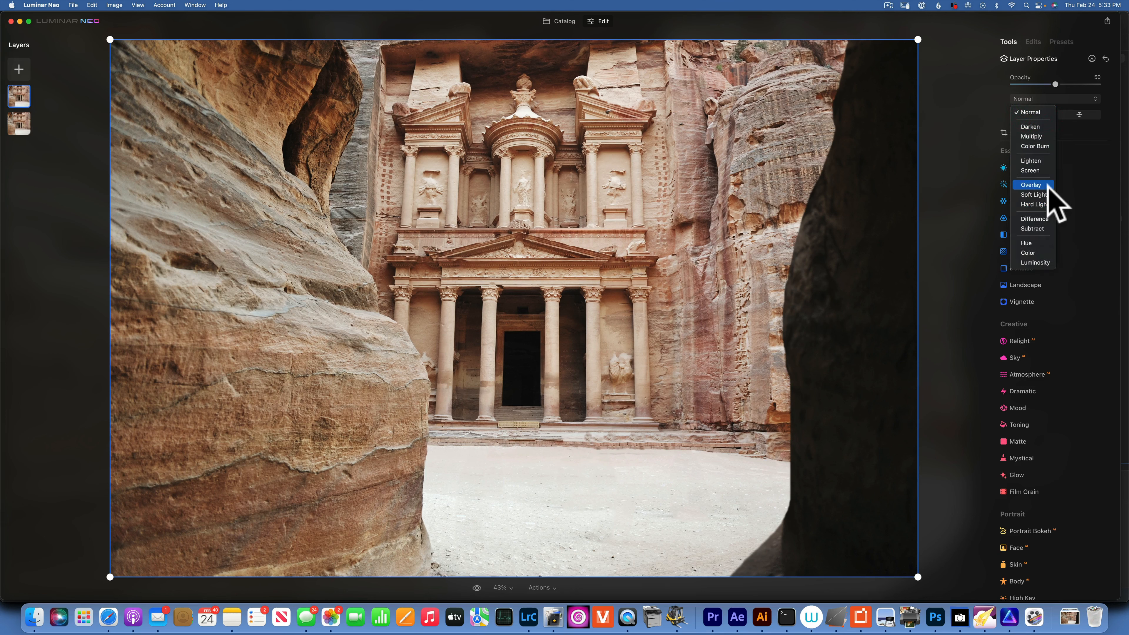
{"action": "left_click", "coordinate": [1036, 185]}
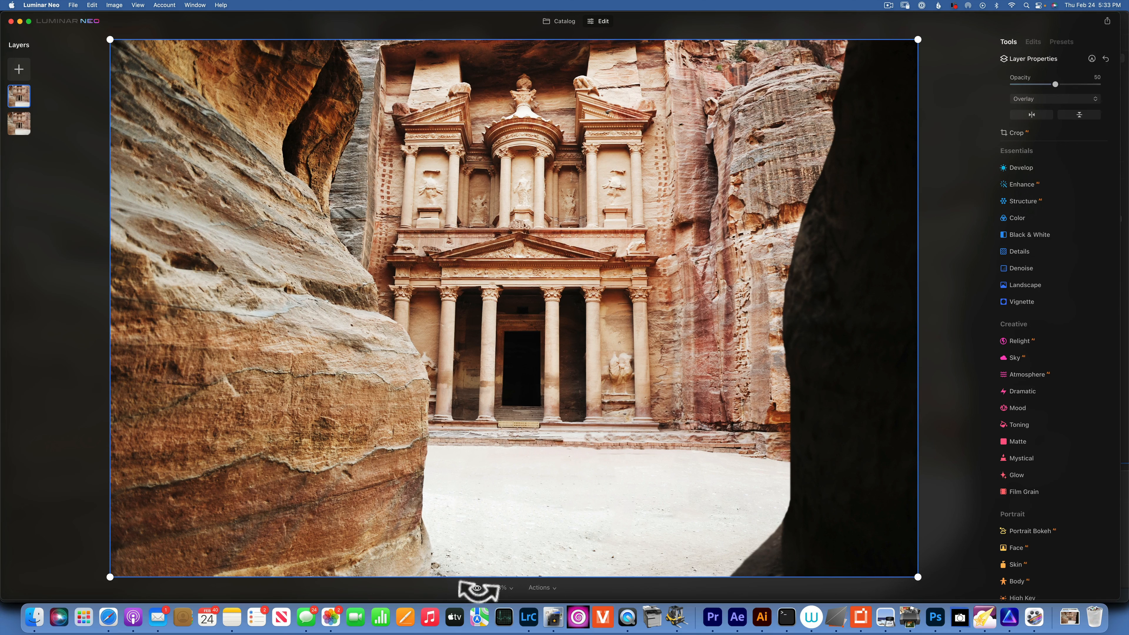
{"action": "left_click", "coordinate": [477, 587]}
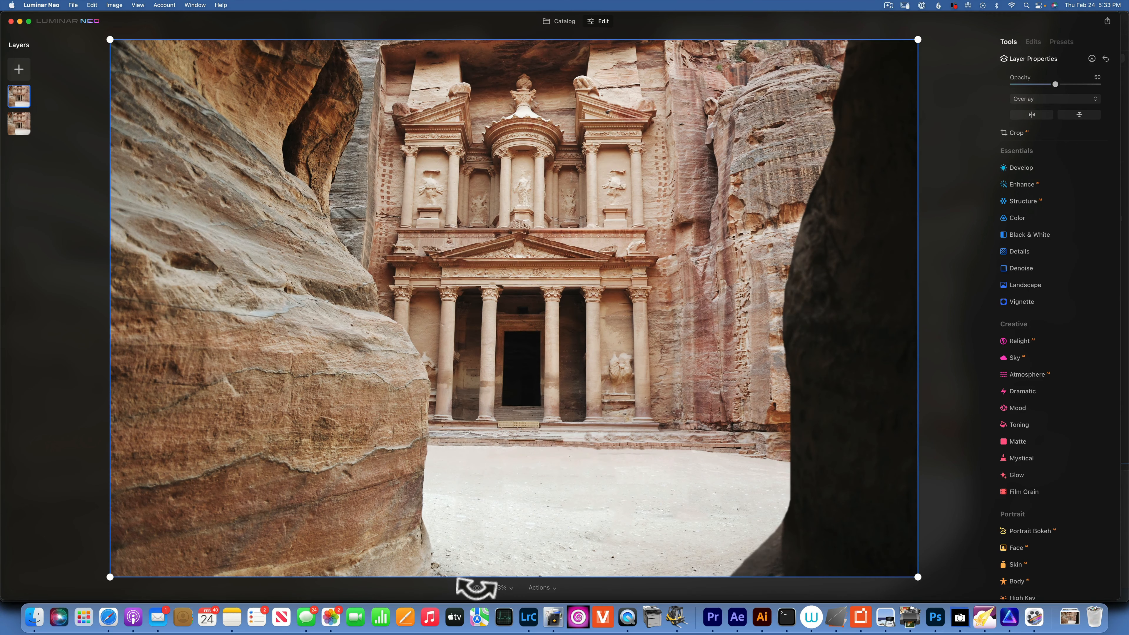
{"action": "left_click", "coordinate": [477, 587]}
{"action": "left_click", "coordinate": [477, 587]}
{"action": "left_click", "coordinate": [476, 587]}
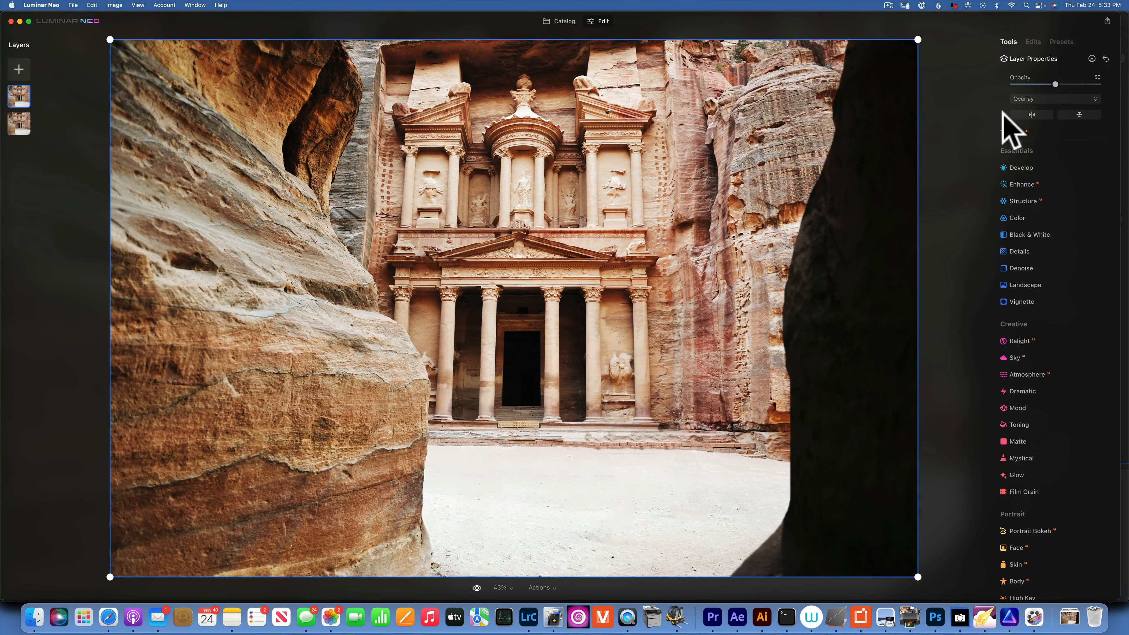
{"action": "mouse_move", "coordinate": [1055, 84]}
{"action": "left_mouse_down"}
{"action": "mouse_move", "coordinate": [1039, 81]}
{"action": "mouse_move", "coordinate": [1057, 84]}
{"action": "left_mouse_up"}
- Try the Soft Light blend mode on the upper layer and restore Overlay
{"action": "left_click", "coordinate": [1052, 98]}
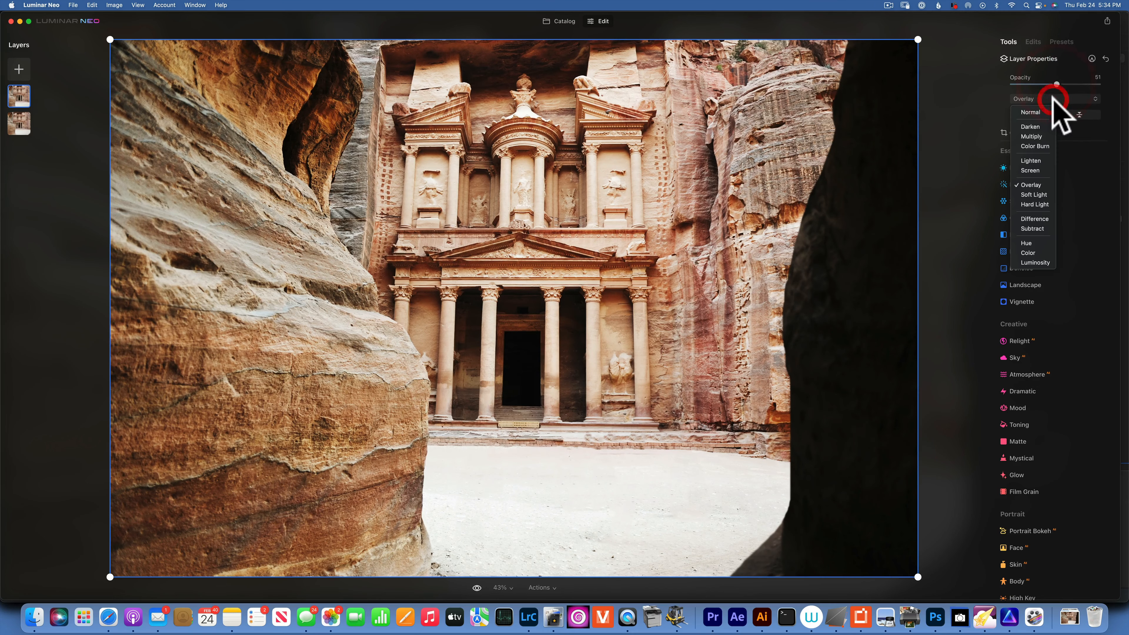
{"action": "left_click", "coordinate": [1036, 195]}
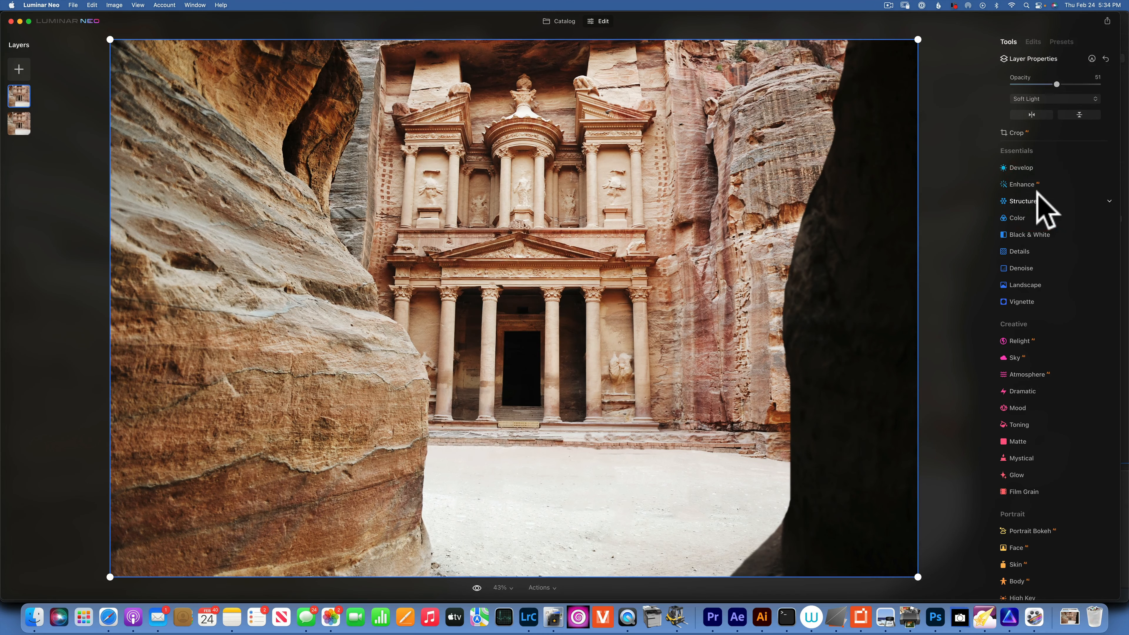
{"action": "left_click", "coordinate": [1034, 99]}
{"action": "left_click", "coordinate": [1030, 184]}
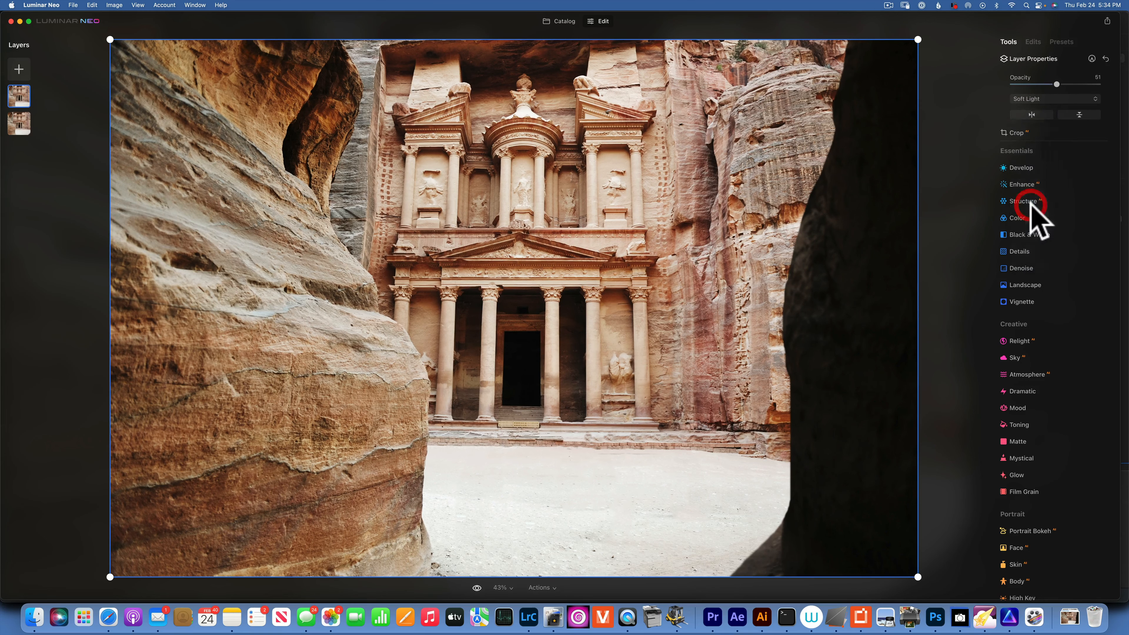
{"action": "left_click", "coordinate": [1032, 96]}
{"action": "left_click", "coordinate": [1032, 184]}
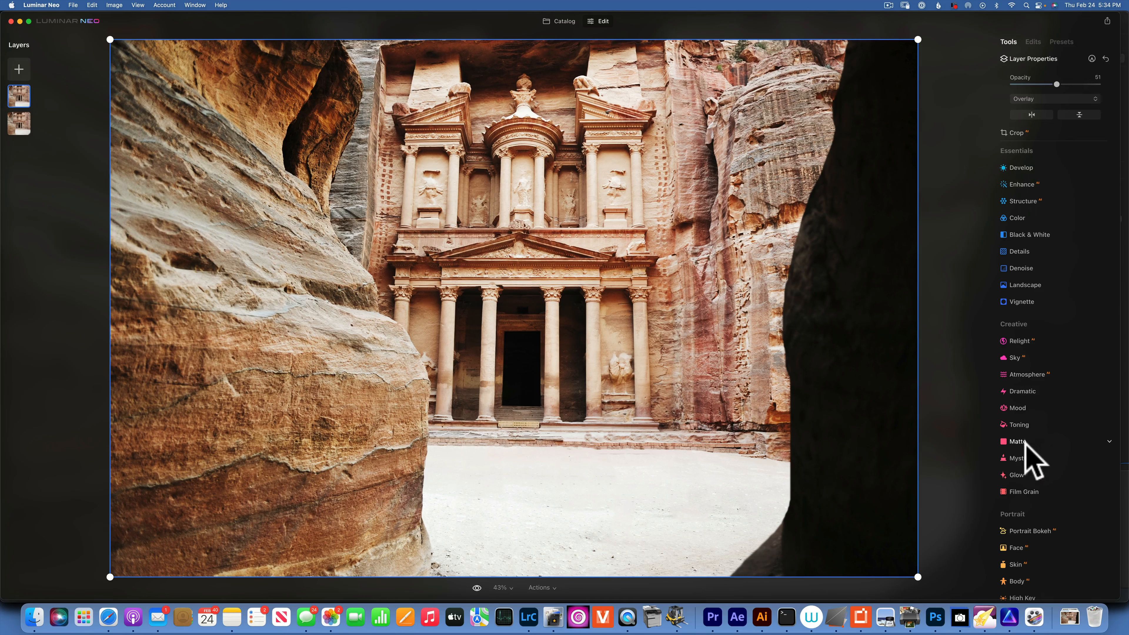
- Set the upper layer's color Saturation to -60 and compare the result with the original photo
{"action": "left_click", "coordinate": [1018, 218]}
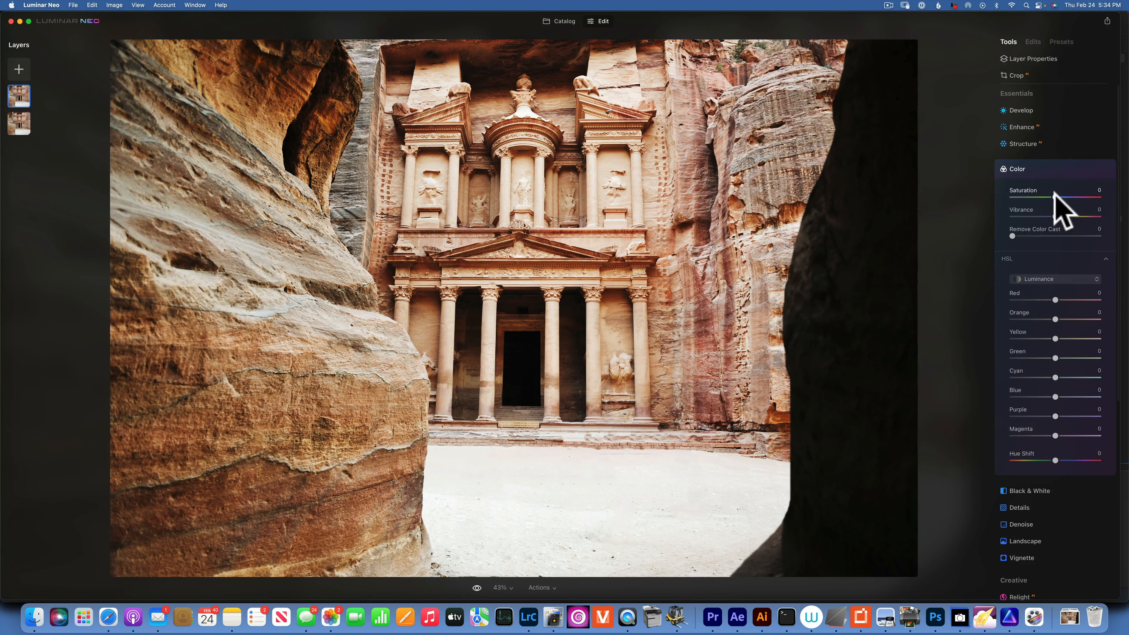
{"action": "left_click_drag", "start_coordinate": [1054, 197], "coordinate": [1027, 198]}
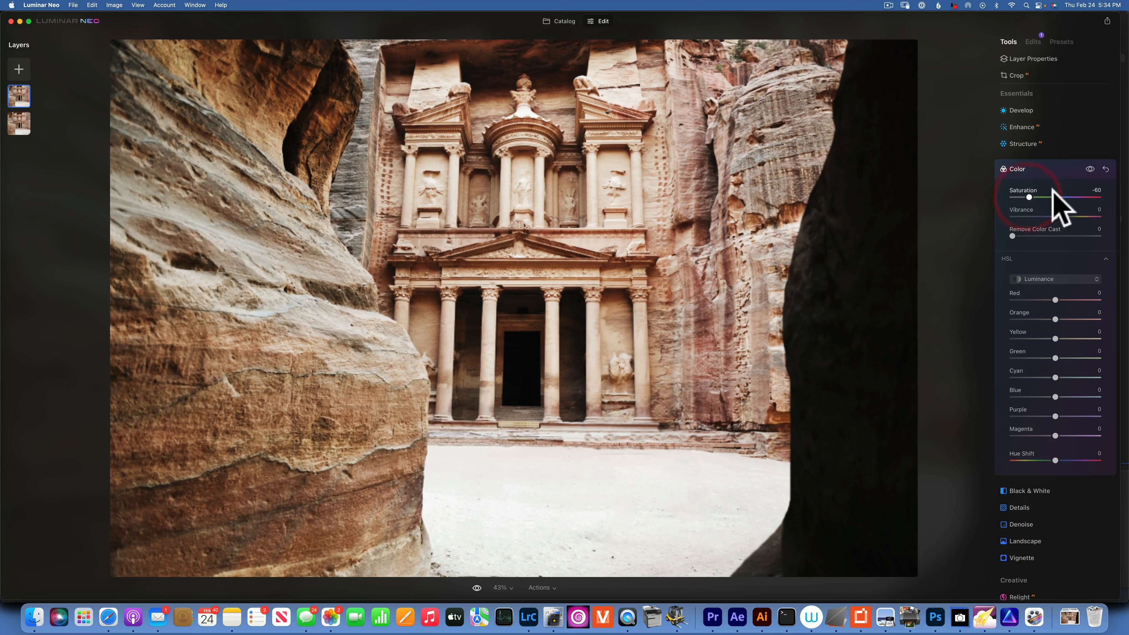
{"action": "left_click", "coordinate": [476, 587]}
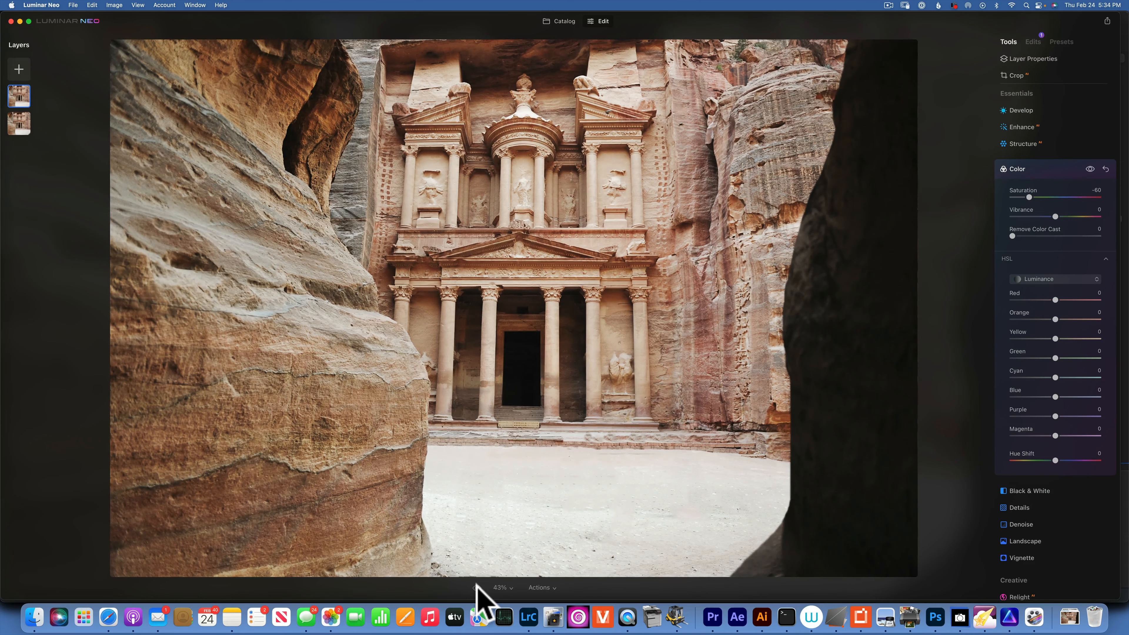
- Compare the layered Petra photo with its original and fine-tune the upper layer's Saturation to -59
{"action": "left_click", "coordinate": [477, 587]}
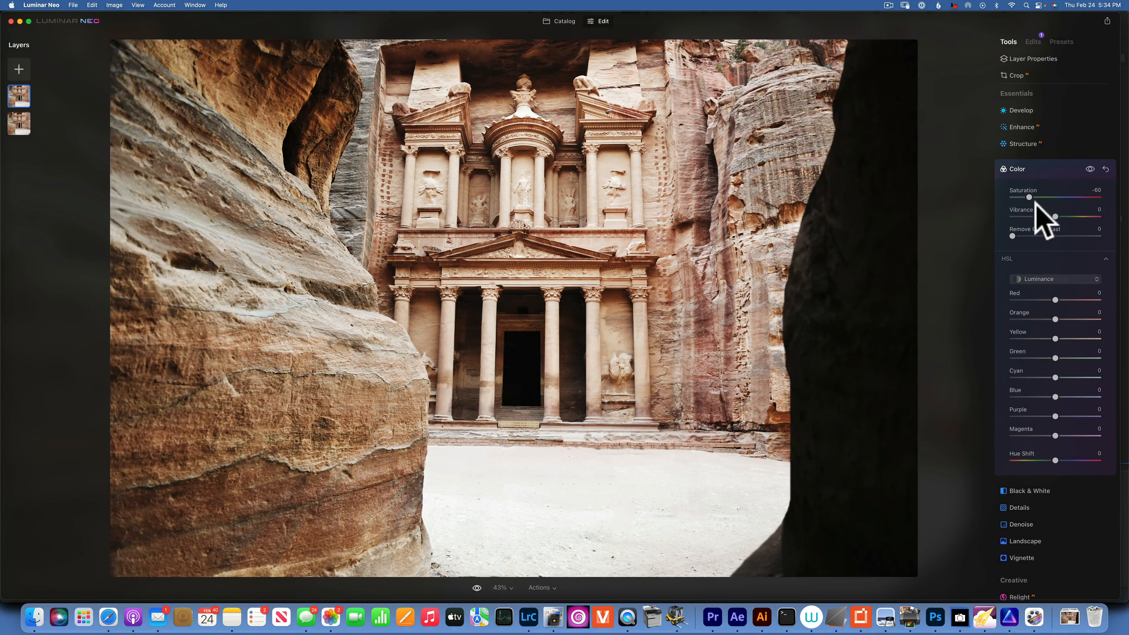
{"action": "mouse_move", "coordinate": [1029, 197]}
{"action": "left_mouse_down"}
{"action": "mouse_move", "coordinate": [991, 197]}
{"action": "mouse_move", "coordinate": [1032, 197]}
{"action": "left_mouse_up"}
{"action": "left_click", "coordinate": [1026, 197]}
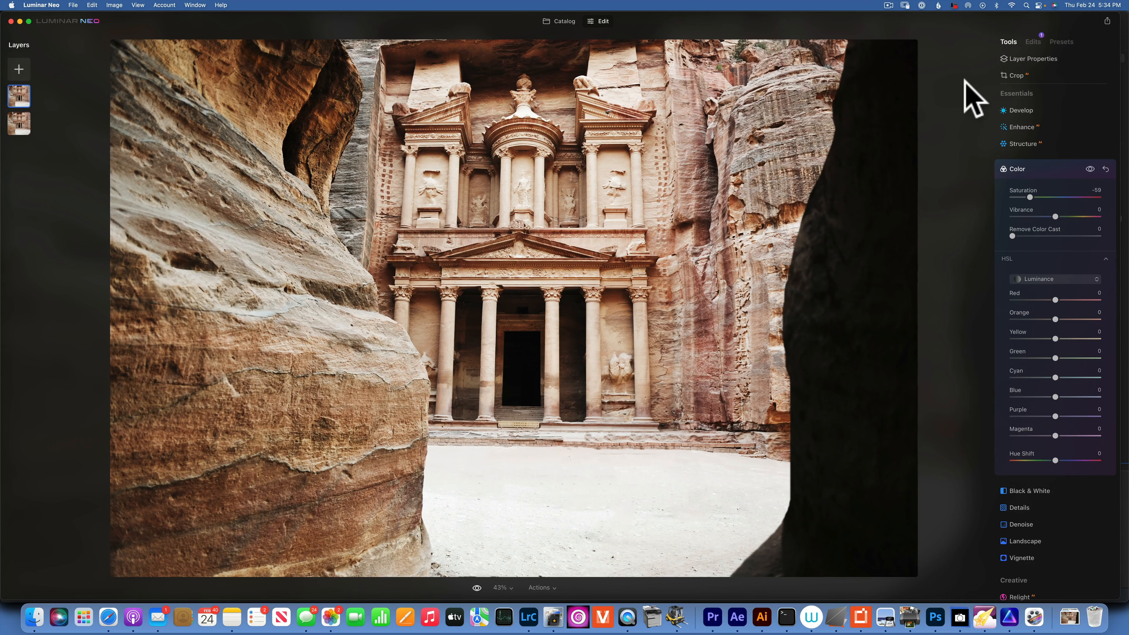
- Open the ruined church facade photo with the two statues from the Catalog for editing
{"action": "left_click", "coordinate": [559, 22]}
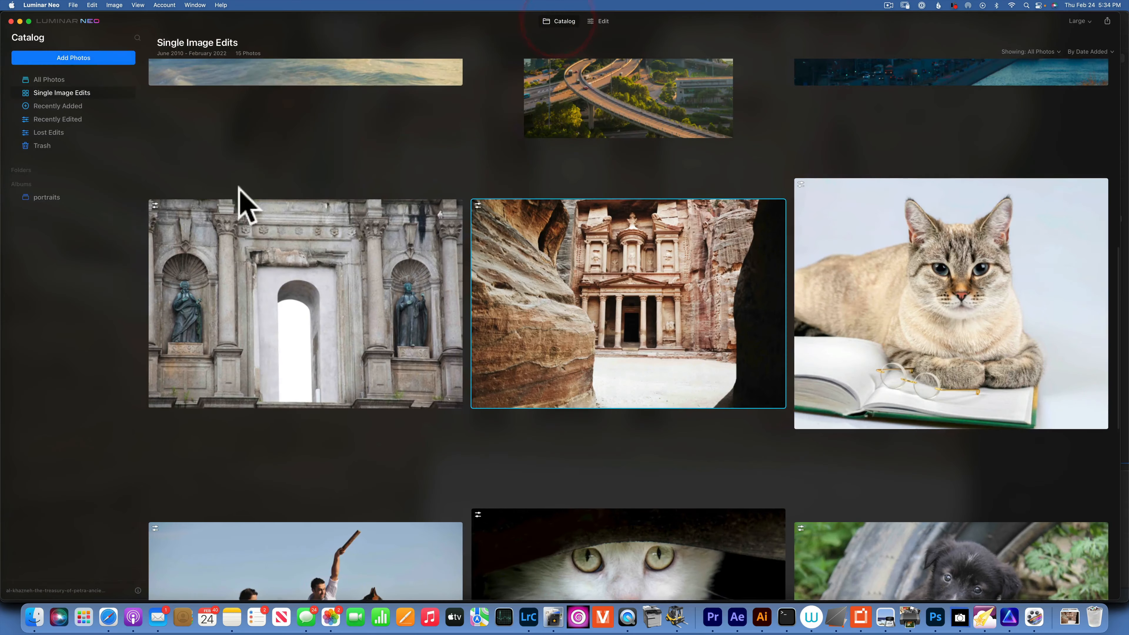
{"action": "double_click", "coordinate": [290, 272]}
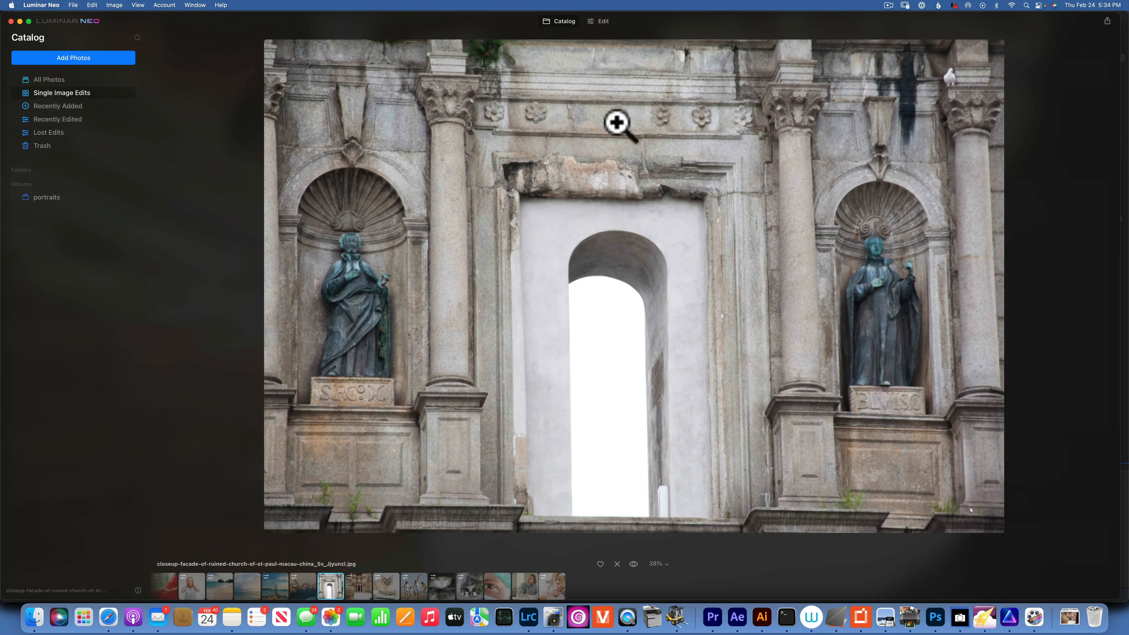
{"action": "left_click", "coordinate": [602, 21]}
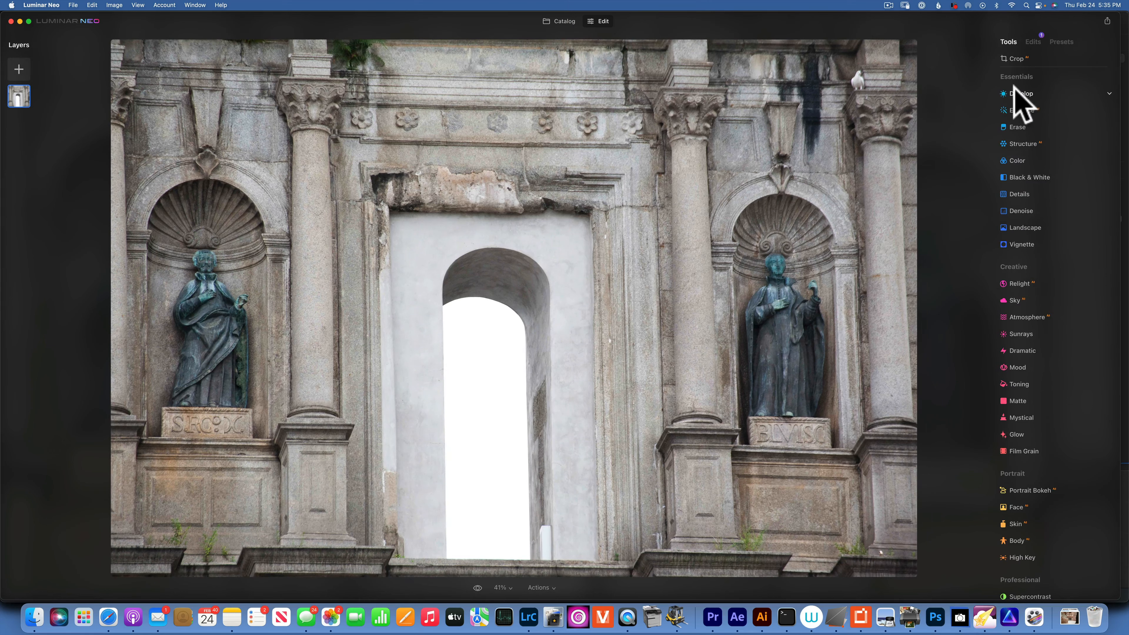
- Shape the Develop overall tone curve into a gentle S by lowering the shadows and lifting the highlights, comparing before and after
{"action": "scroll", "coordinate": [1021, 88], "scroll_direction": "down", "scroll_amount": 1}
{"action": "scroll", "coordinate": [1030, 108], "scroll_direction": "up", "scroll_amount": 1}
{"action": "left_click", "coordinate": [1023, 93]}
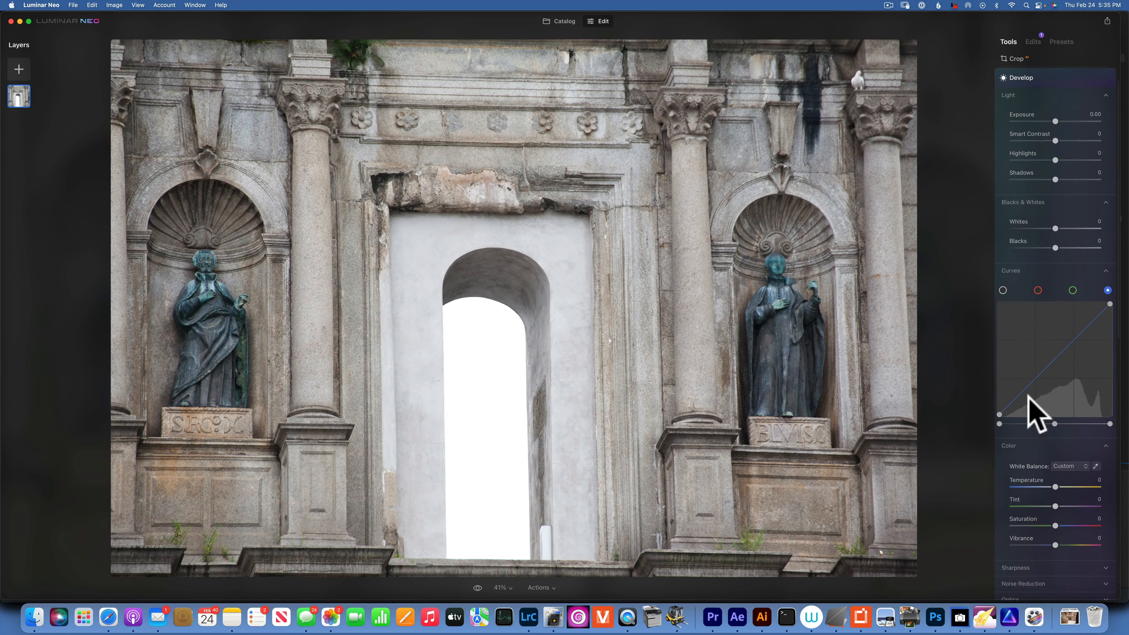
{"action": "left_click", "coordinate": [1003, 290]}
{"action": "left_click_drag", "start_coordinate": [1028, 385], "coordinate": [1028, 393]}
{"action": "left_click_drag", "start_coordinate": [1070, 344], "coordinate": [1070, 341]}
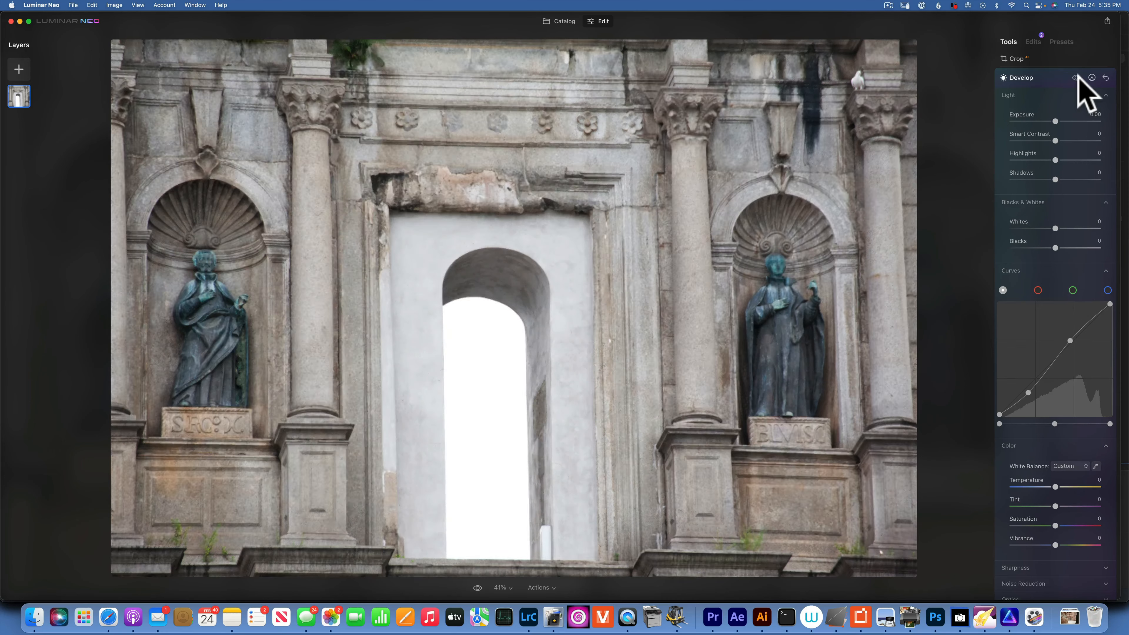
{"action": "left_click", "coordinate": [1077, 77]}
{"action": "left_click", "coordinate": [1077, 77]}
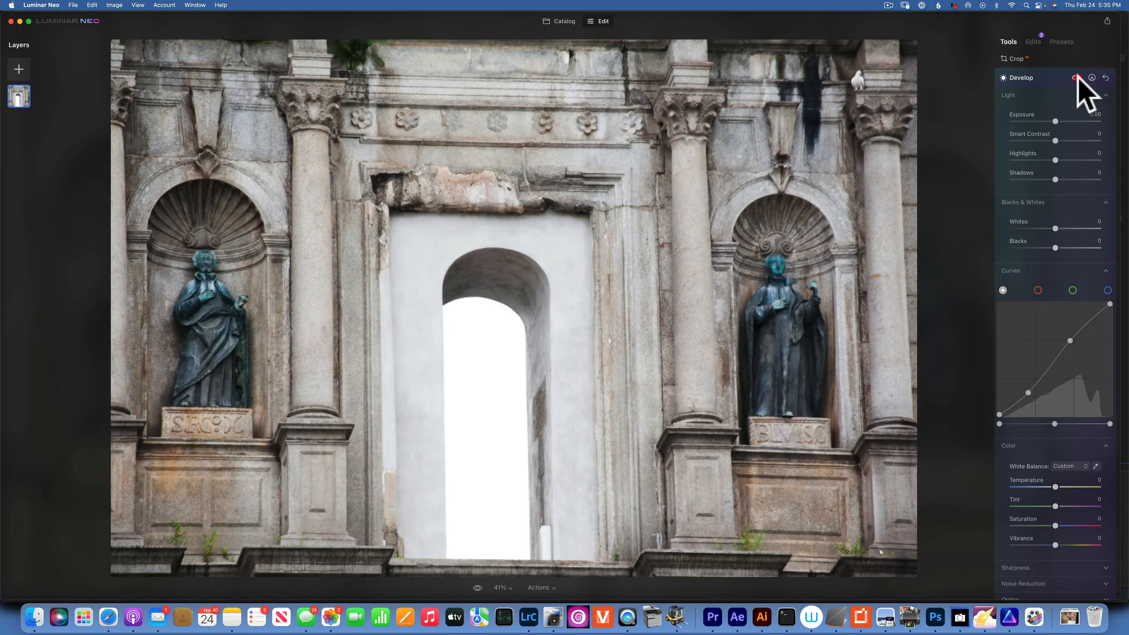
{"action": "left_click", "coordinate": [1077, 78]}
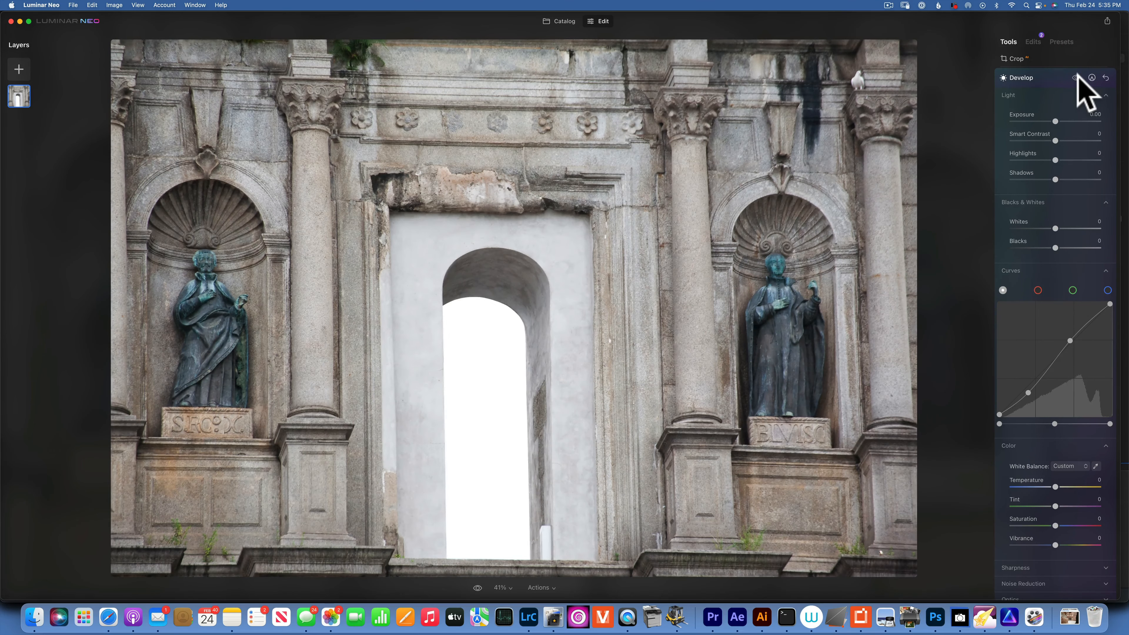
{"action": "left_click", "coordinate": [1077, 78]}
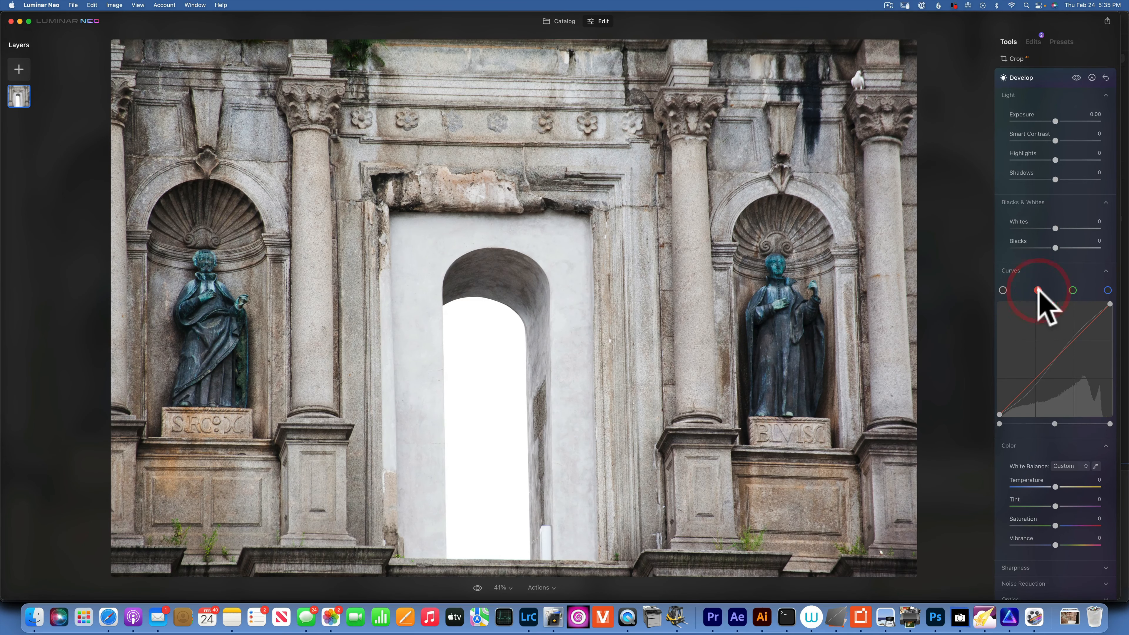
- Raise the lower part of the red channel curve in Develop to add red to the facade's shadows
{"action": "left_click_drag", "start_coordinate": [1027, 387], "coordinate": [1031, 383]}
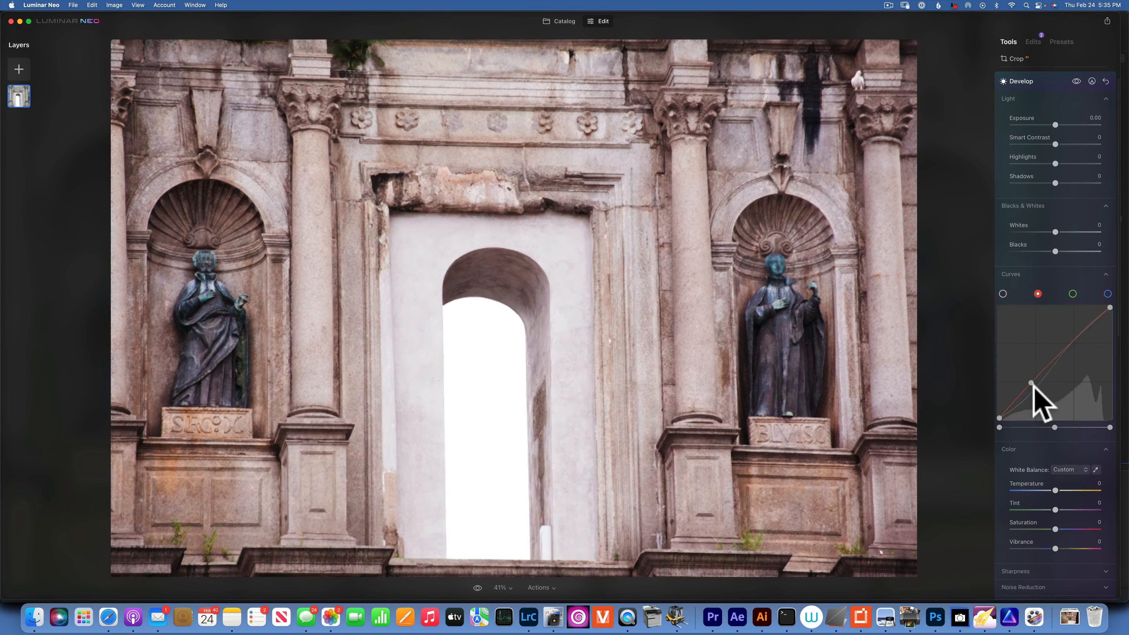